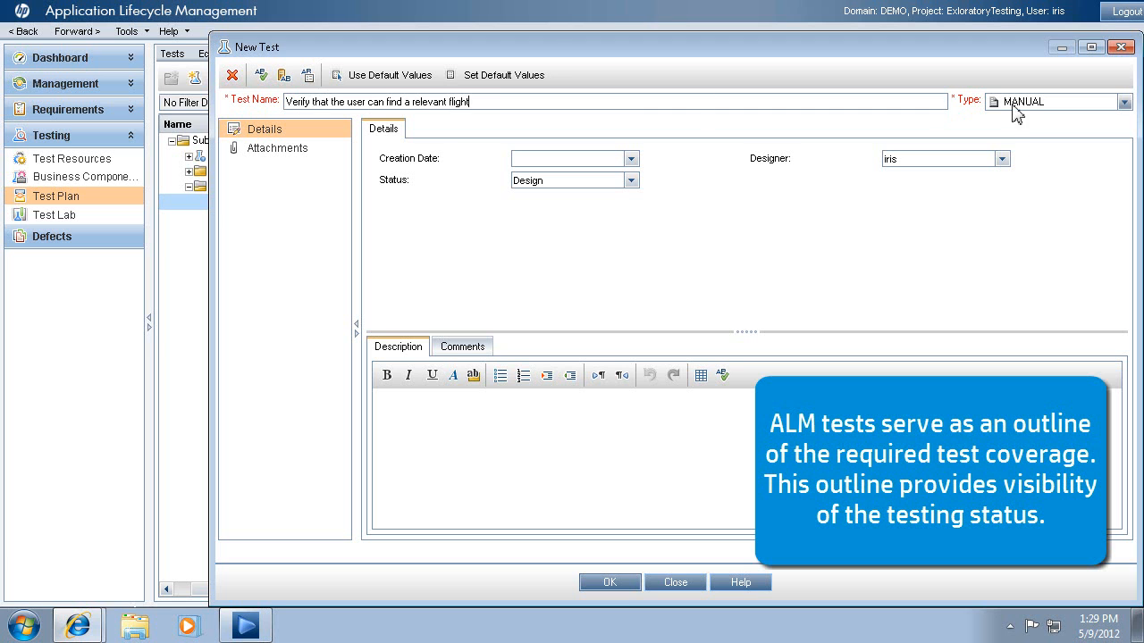
Create the manual test "Verify that the user can find a relevant flight" and add it to the DemoTours test set in Test Lab.
click(620, 586)
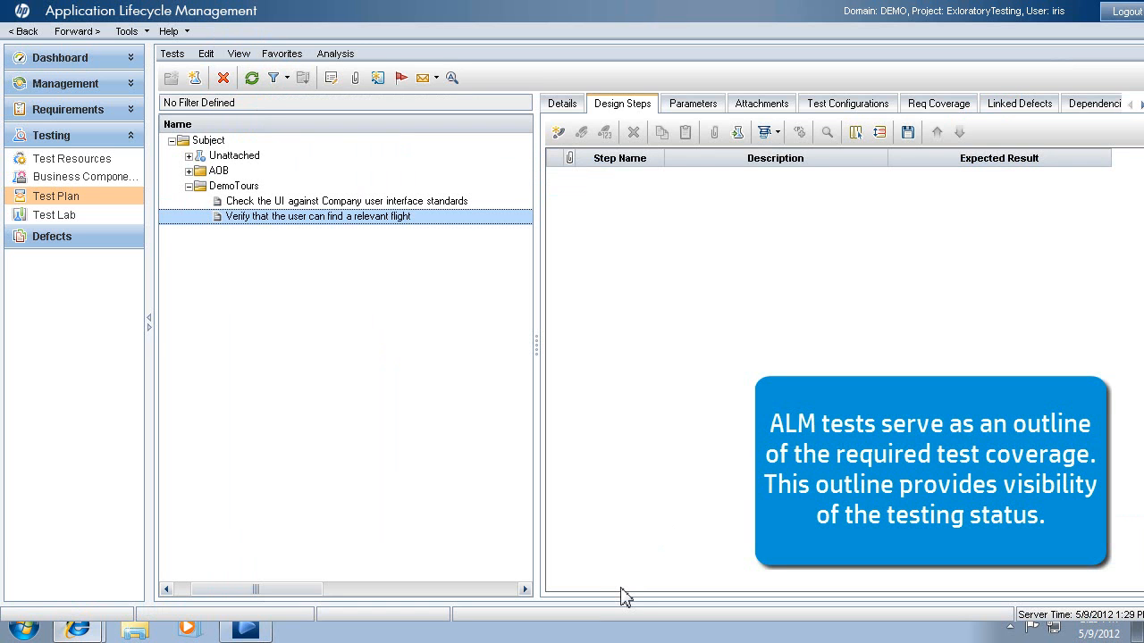
click(118, 222)
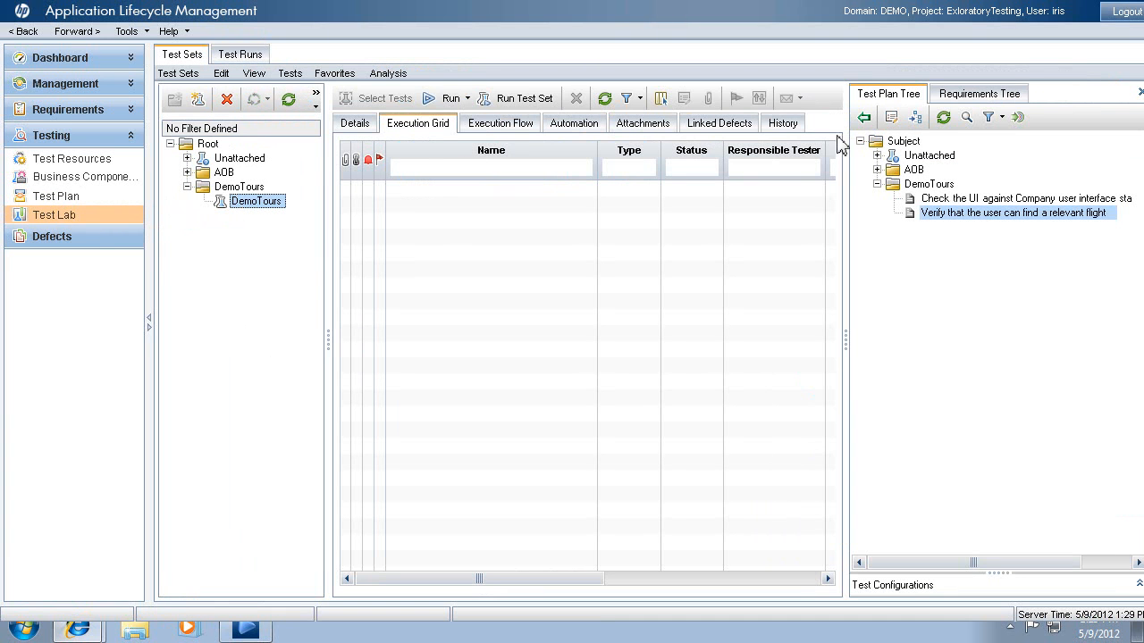
click(949, 214)
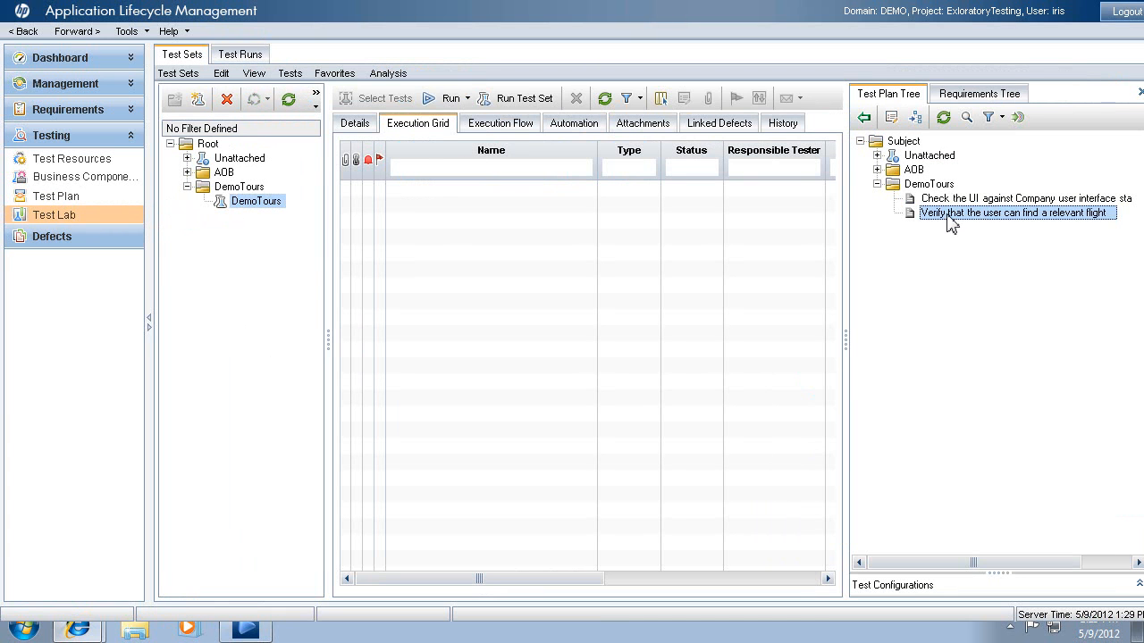
drag(949, 222, 644, 231)
Open the flight test from the execution grid in Sprinter and start the run.
click(466, 100)
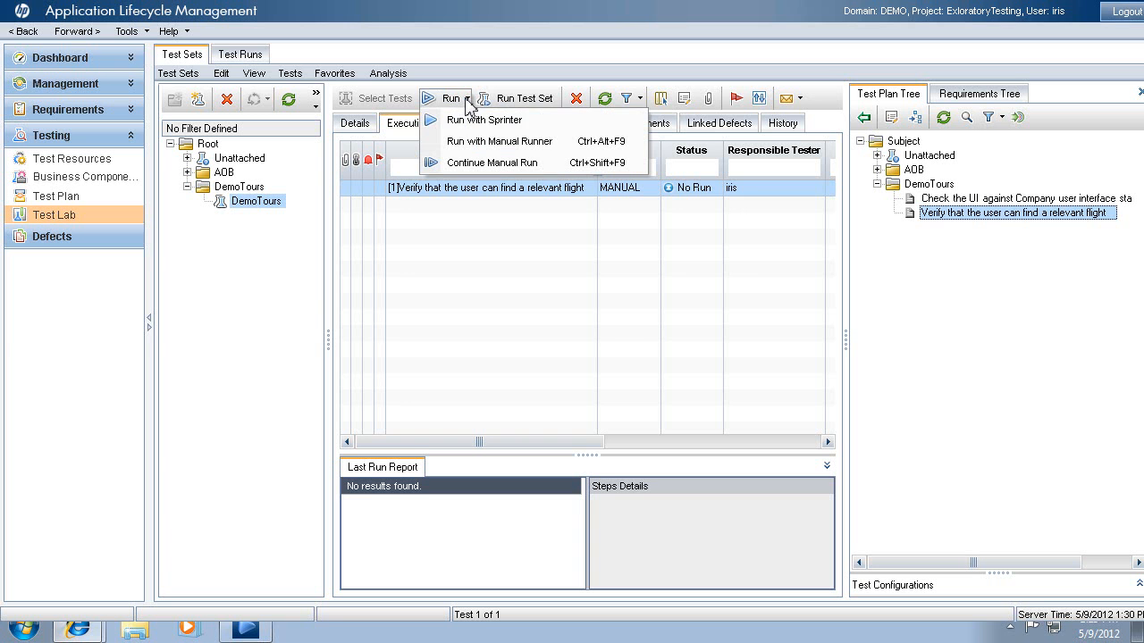
click(497, 130)
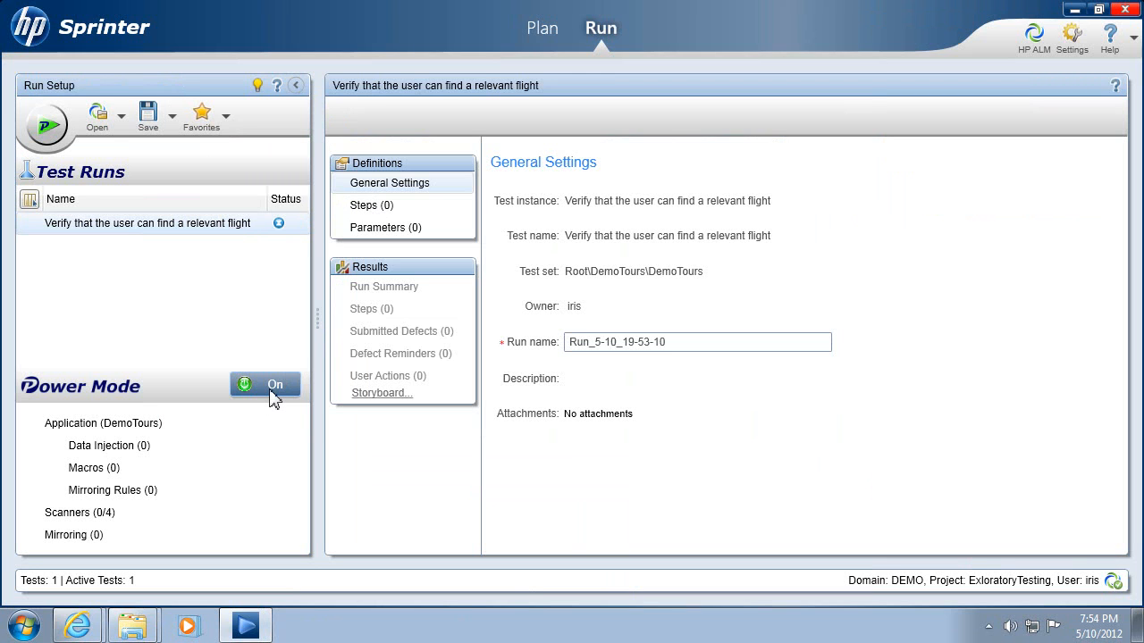
click(47, 127)
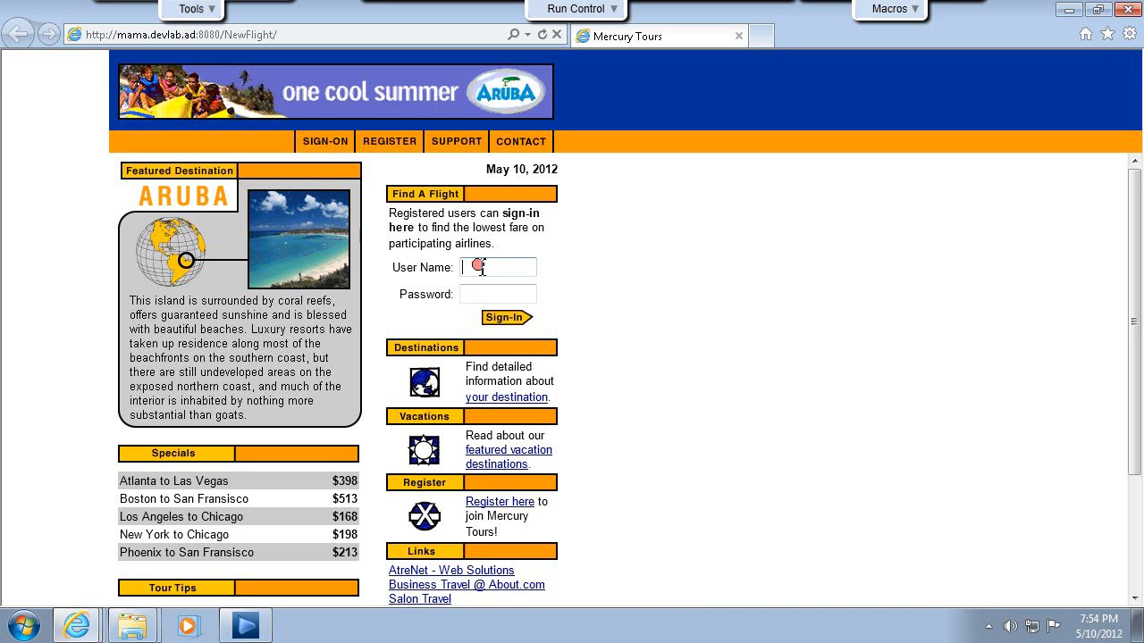
Sign in to the Mercury Tours site with the user name and account password.
text(mercury)
click(481, 294)
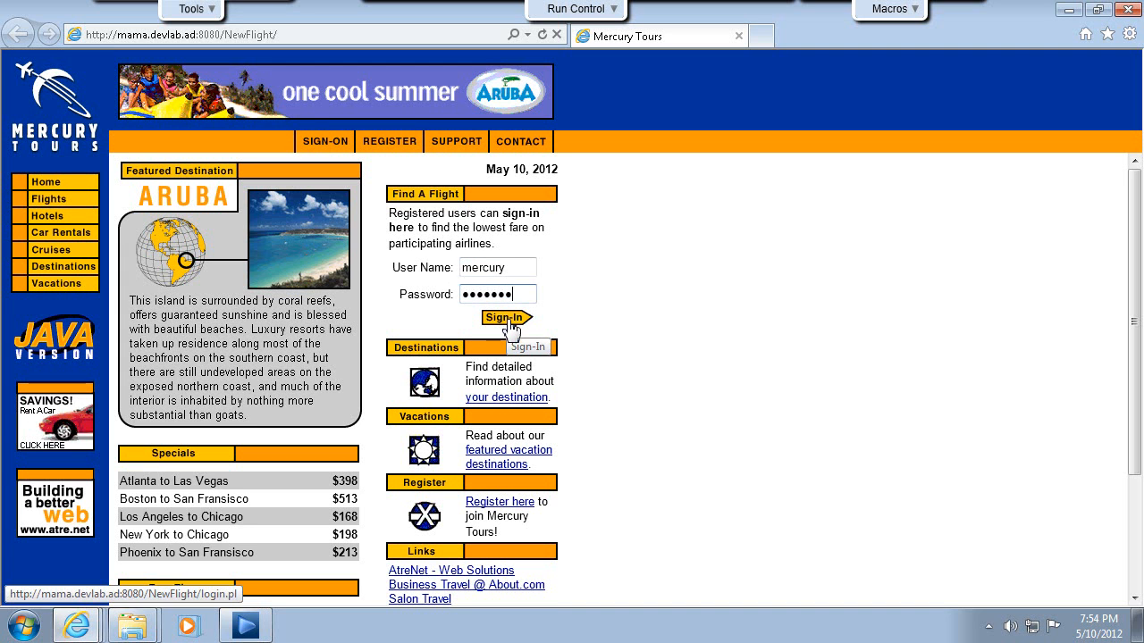
click(505, 319)
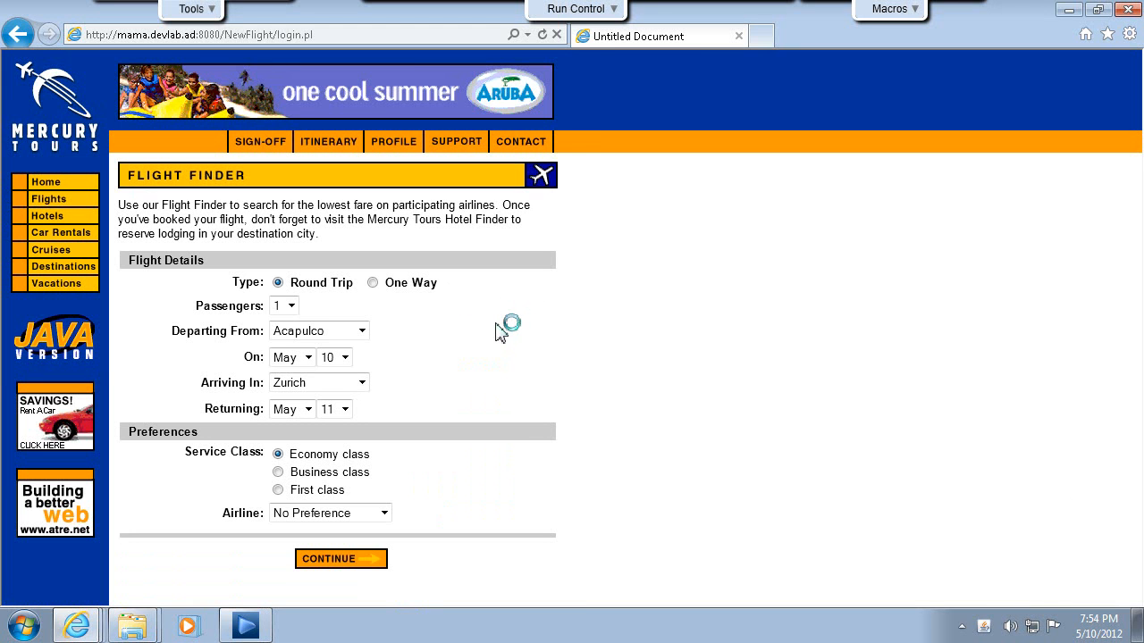
Search round-trip flights for 2 passengers departing from Frankfurt with return day 24, and review the offered flights.
click(291, 307)
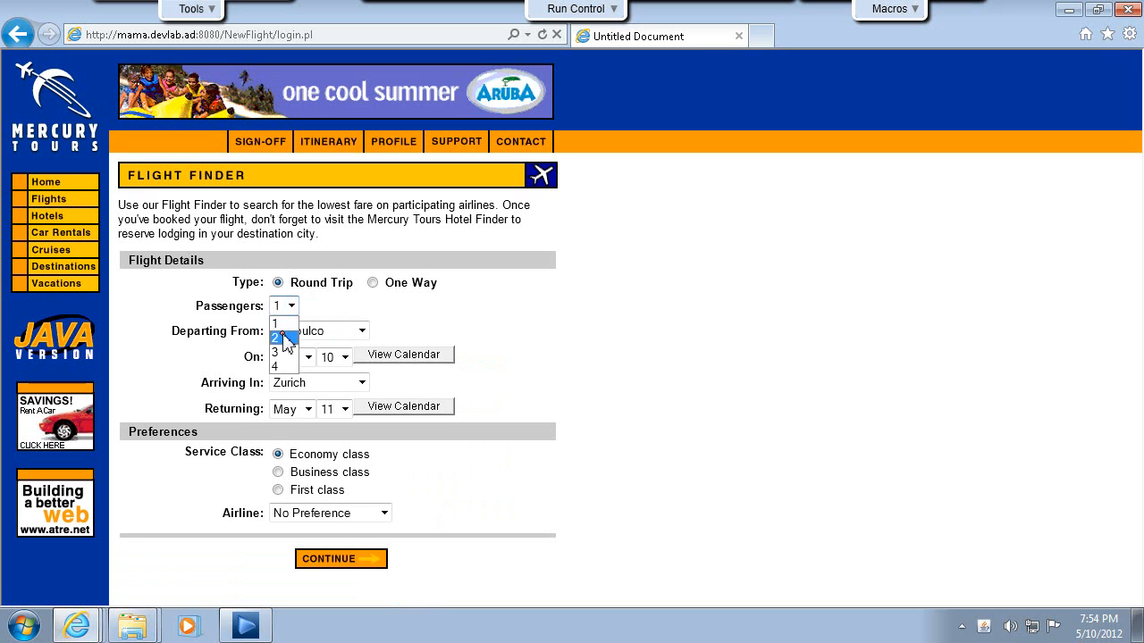
click(286, 333)
click(362, 332)
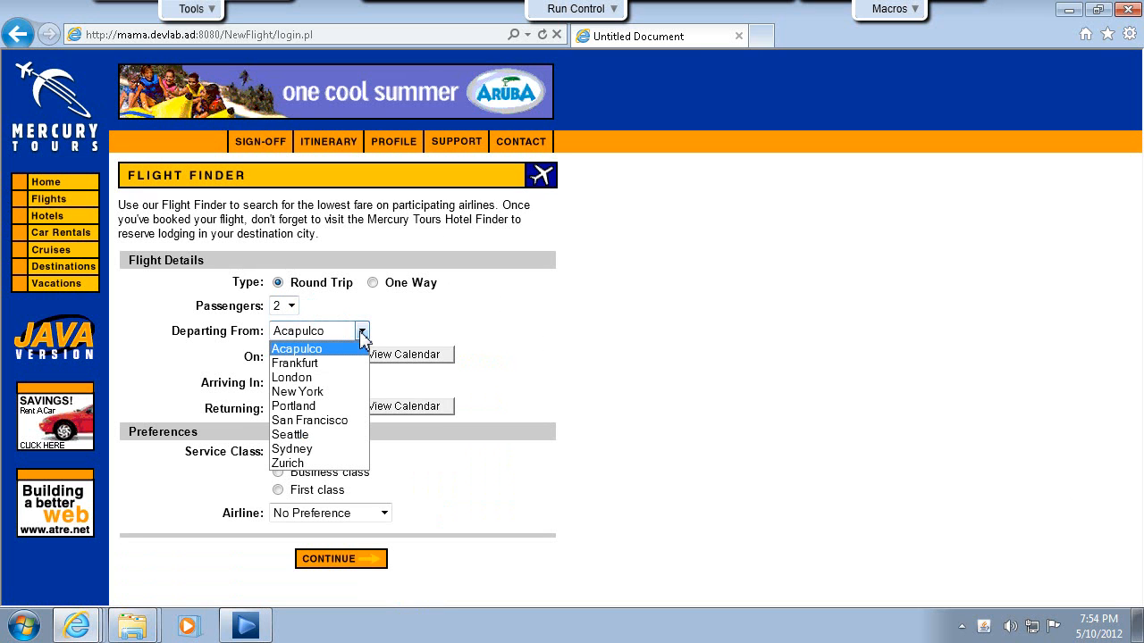
click(327, 363)
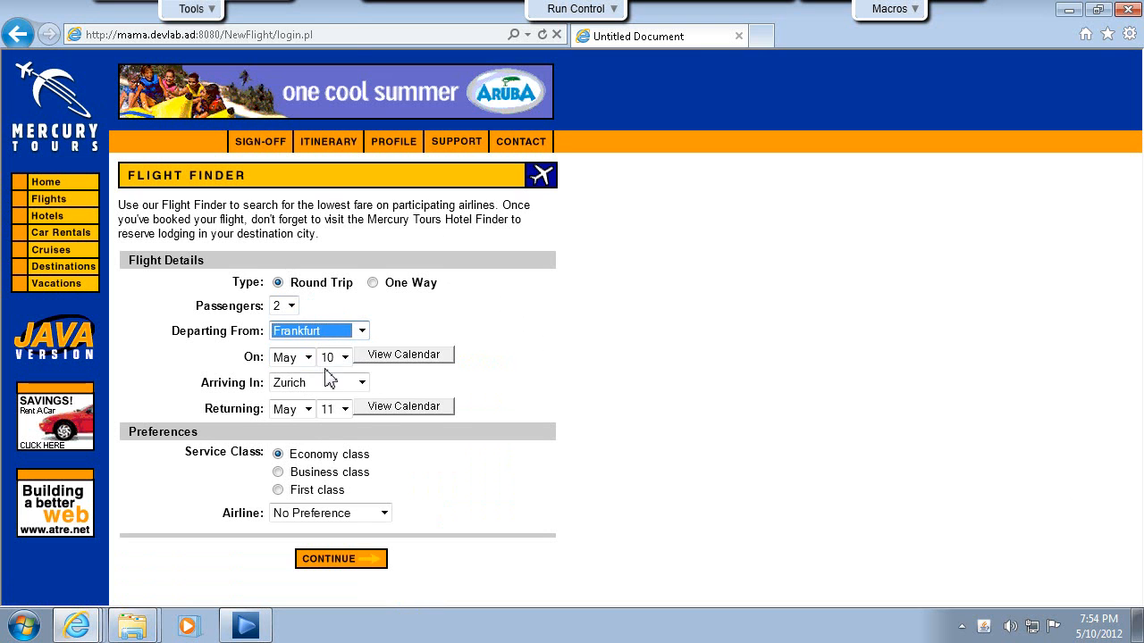
click(344, 409)
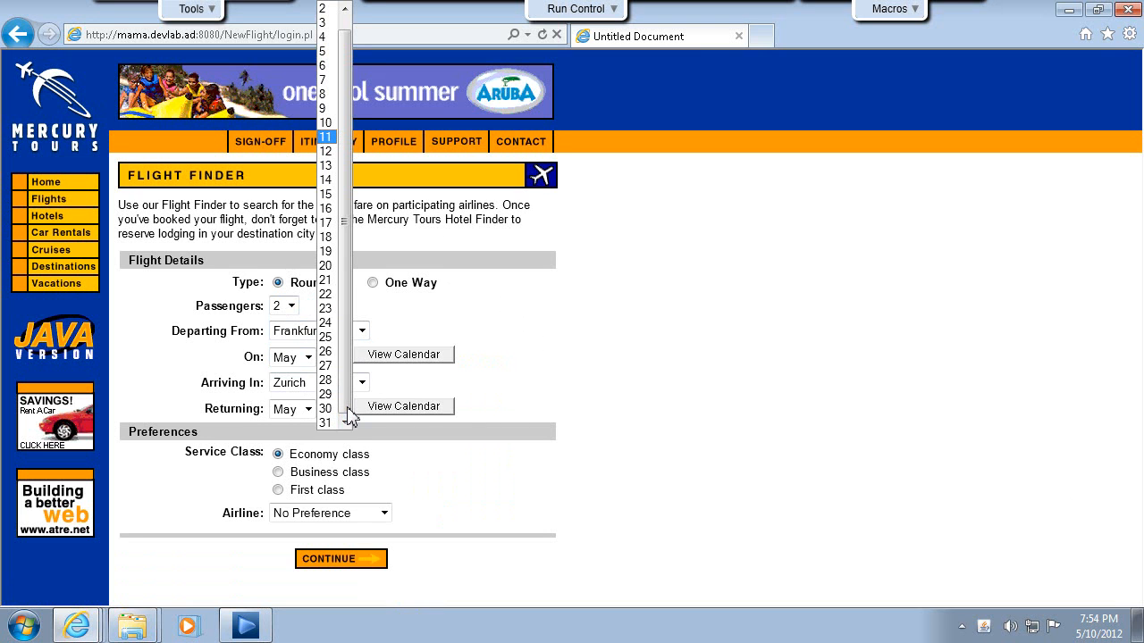
click(327, 323)
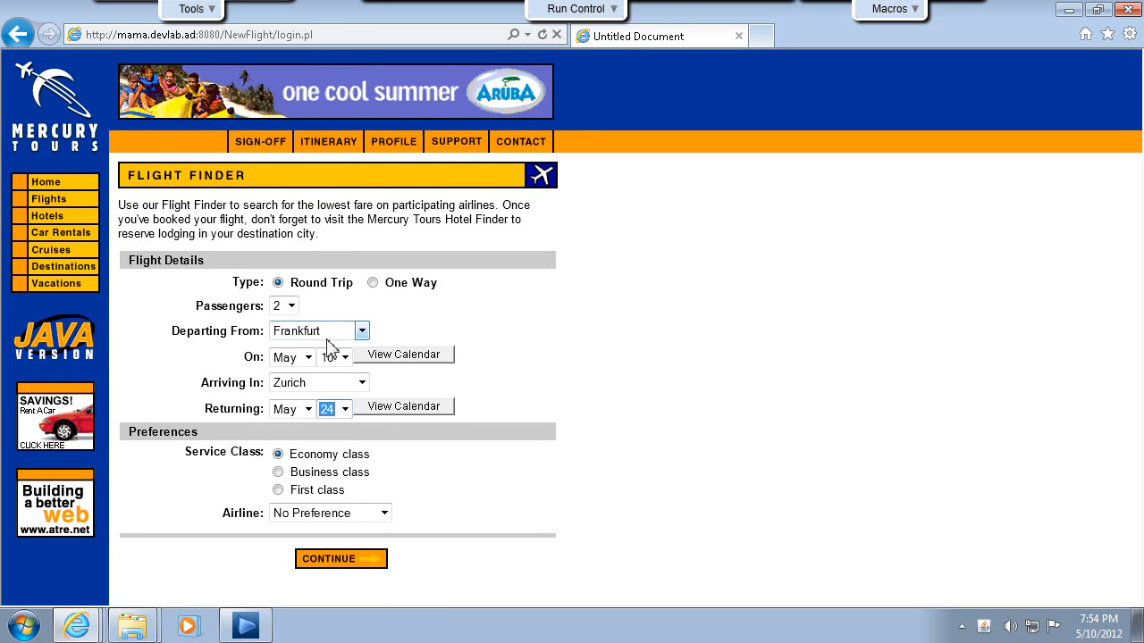
click(345, 565)
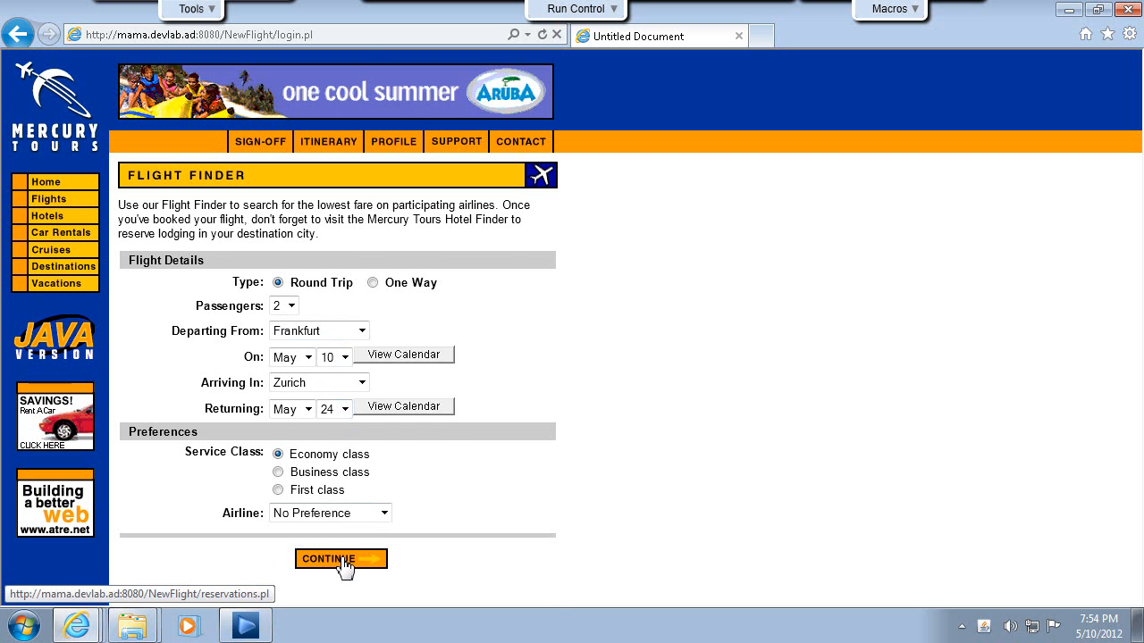
scroll(347, 477, down, 3)
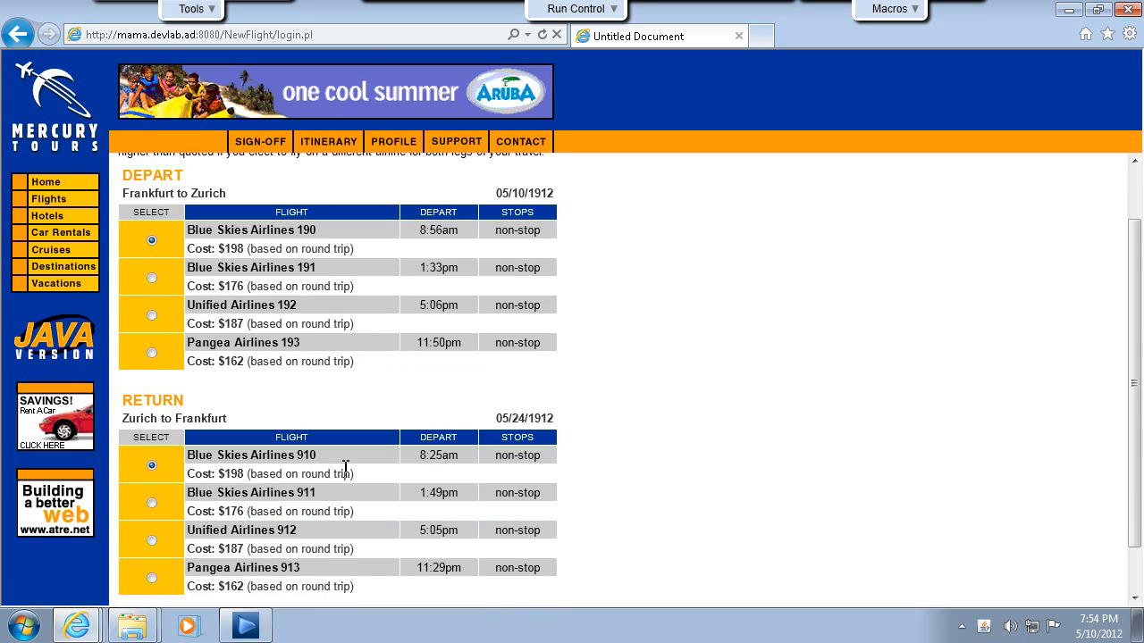
scroll(346, 476, up, 3)
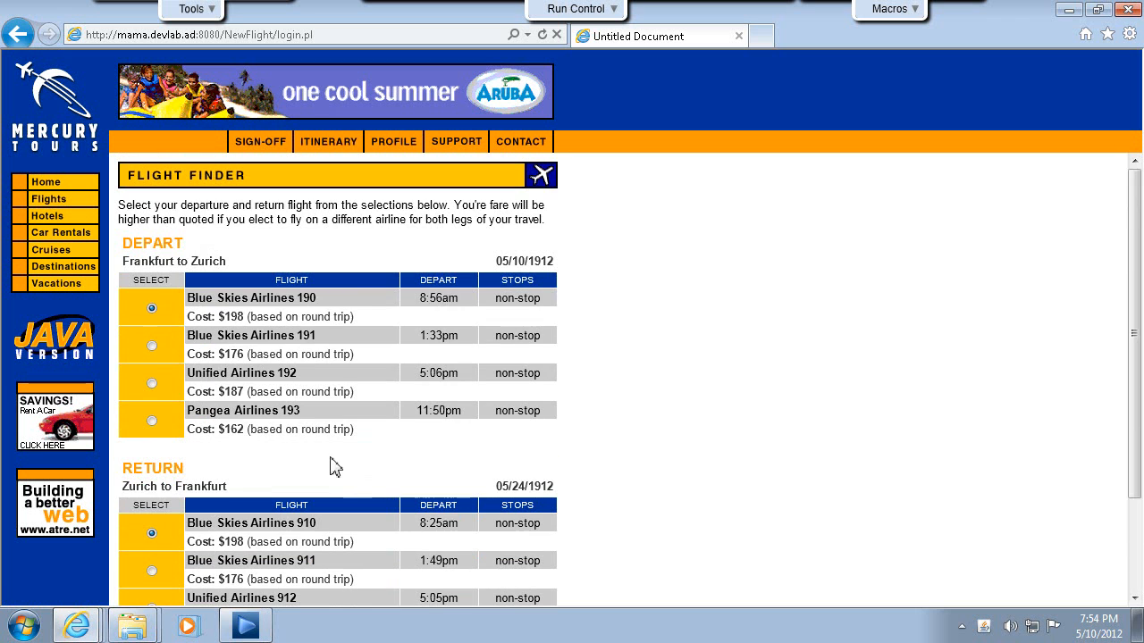
Return to the flight search form and set 3 passengers, departure city London and departure day 22.
click(20, 36)
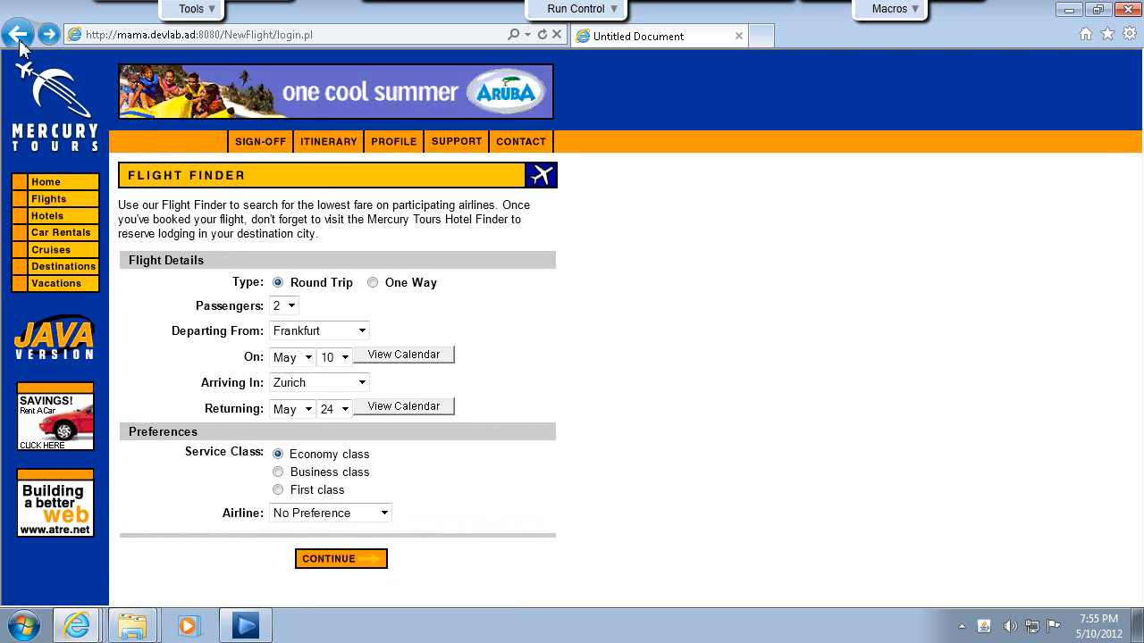
click(291, 306)
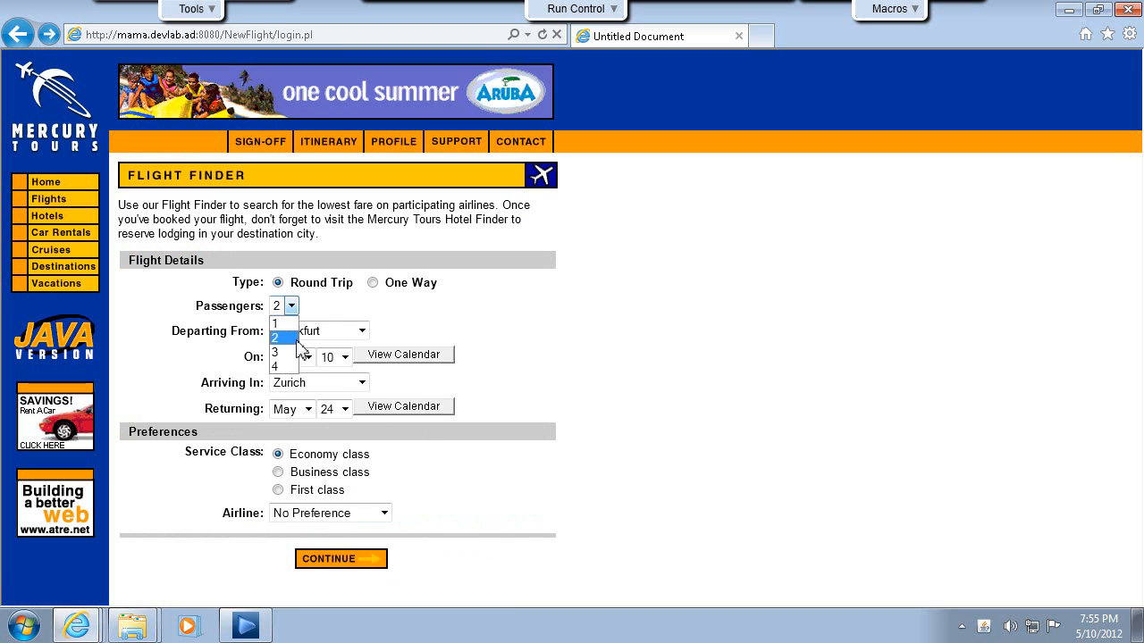
click(294, 352)
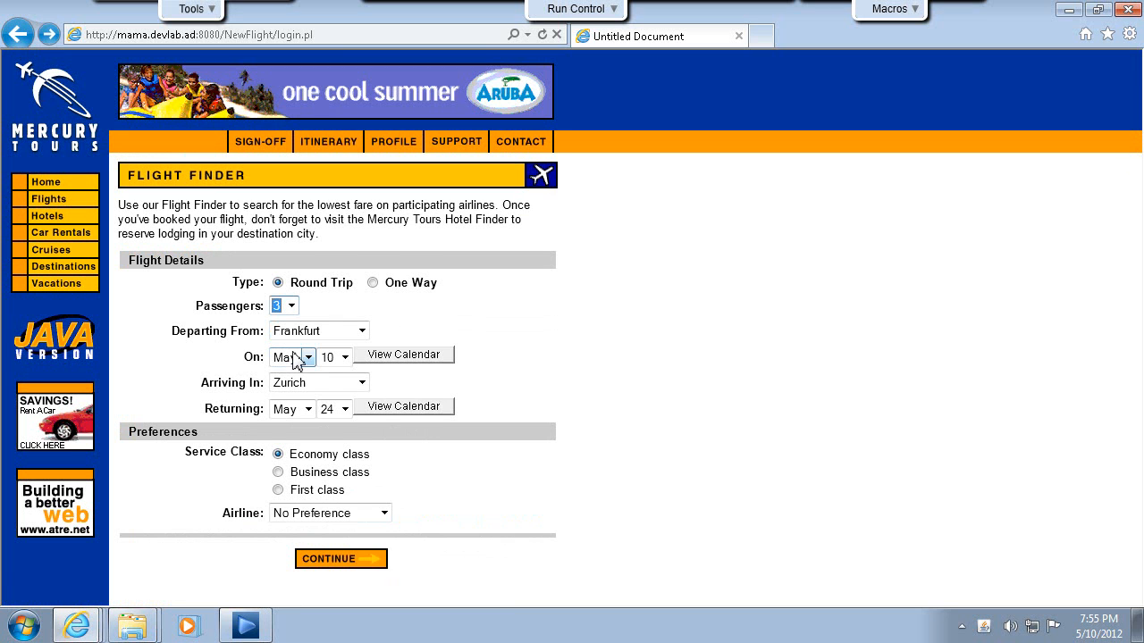
click(363, 332)
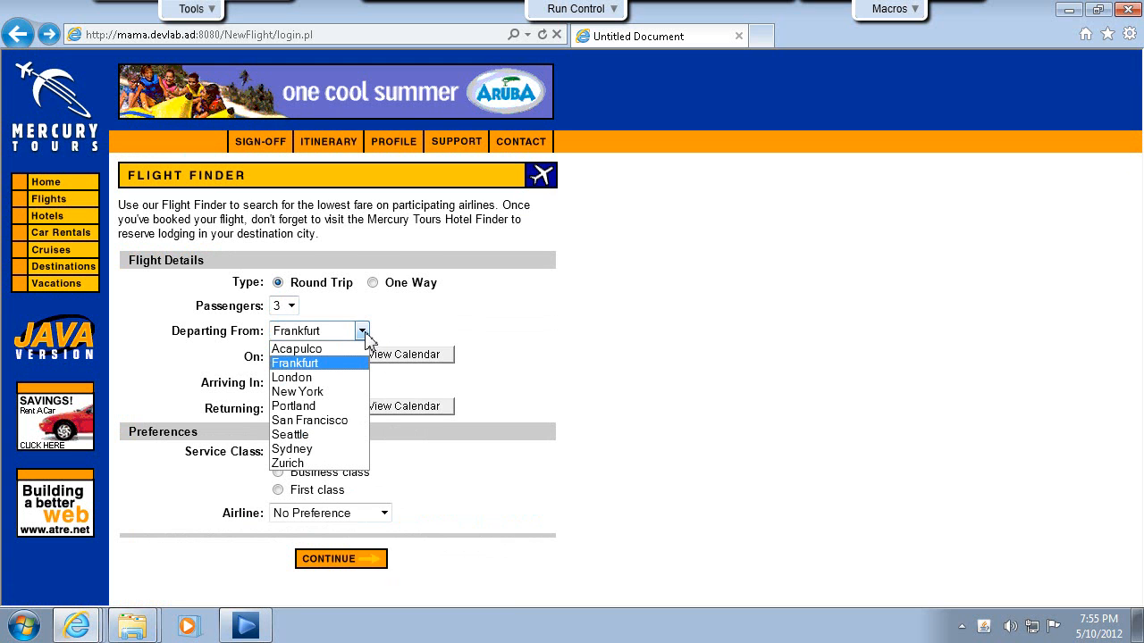
click(337, 378)
click(345, 358)
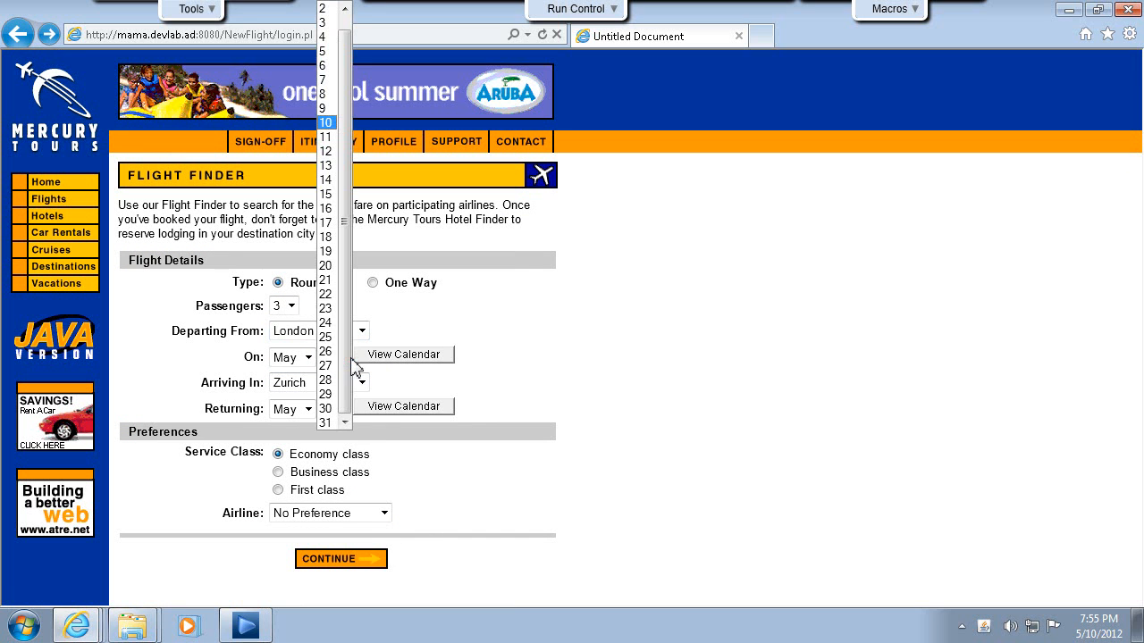
click(332, 299)
Set the arrival city to New York and the return day to 27.
click(361, 383)
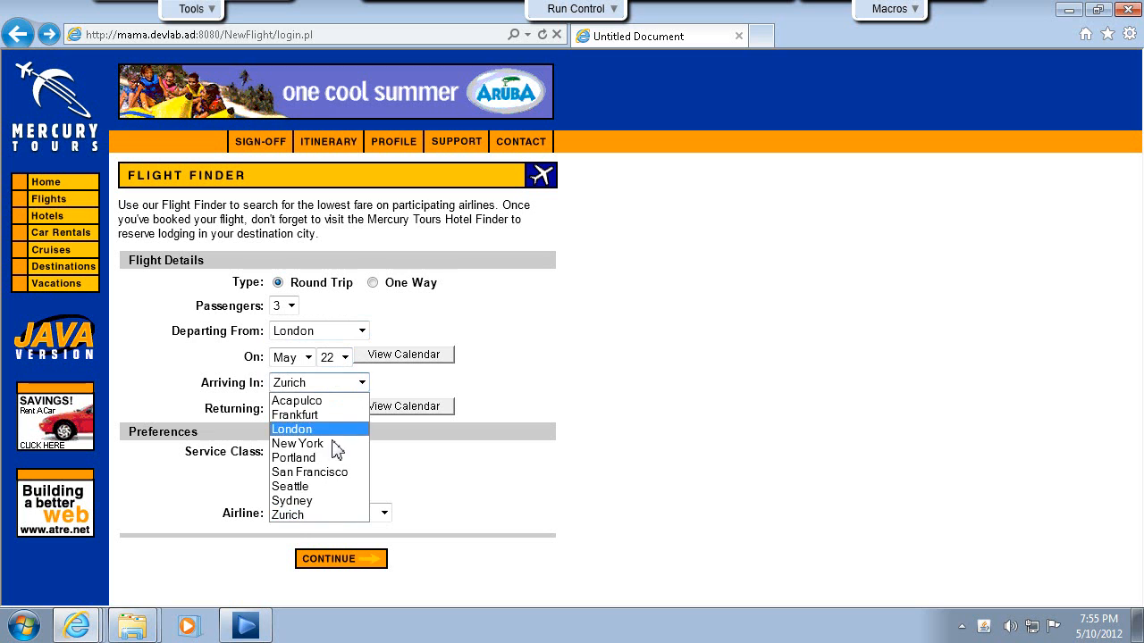
click(331, 445)
click(345, 409)
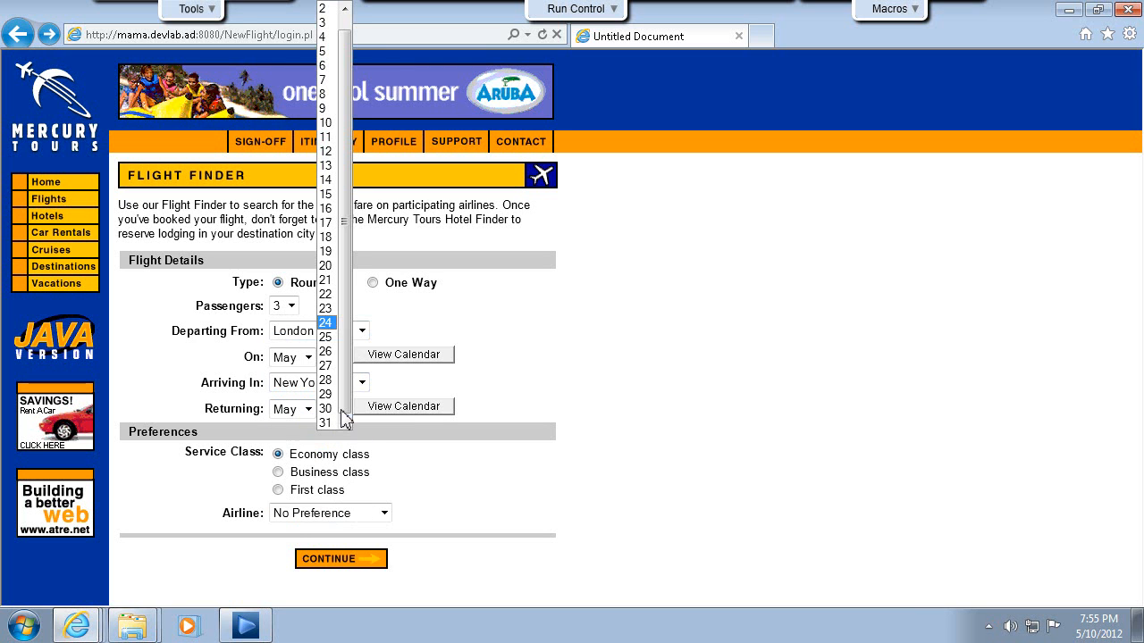
click(325, 366)
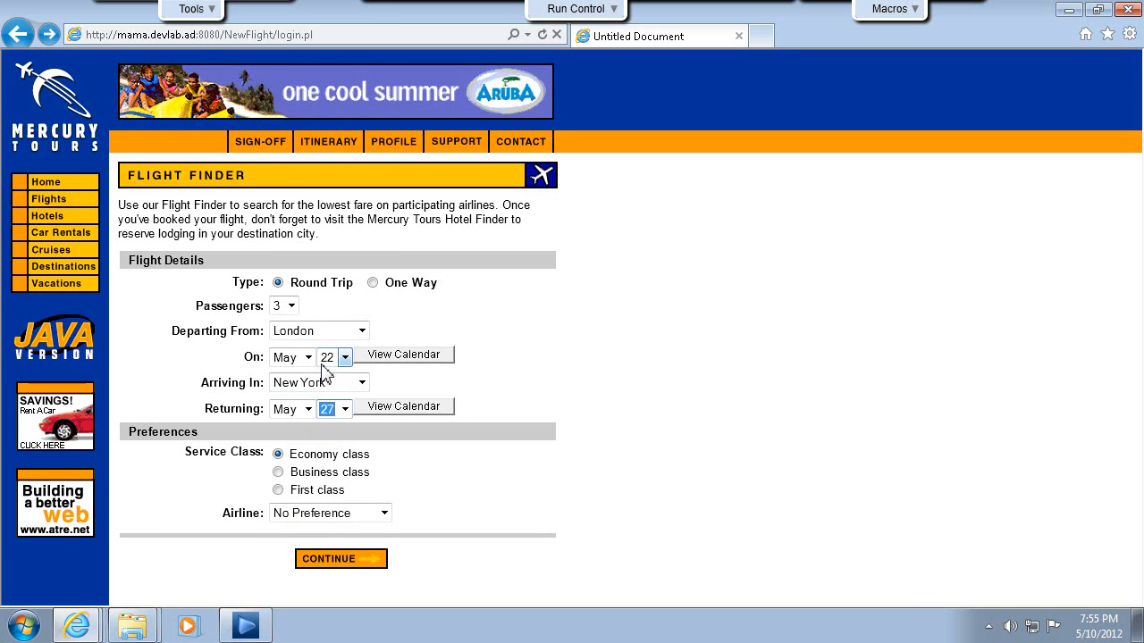
Set the airline preference to Blue Skies Airlines and submit the flight search.
click(383, 513)
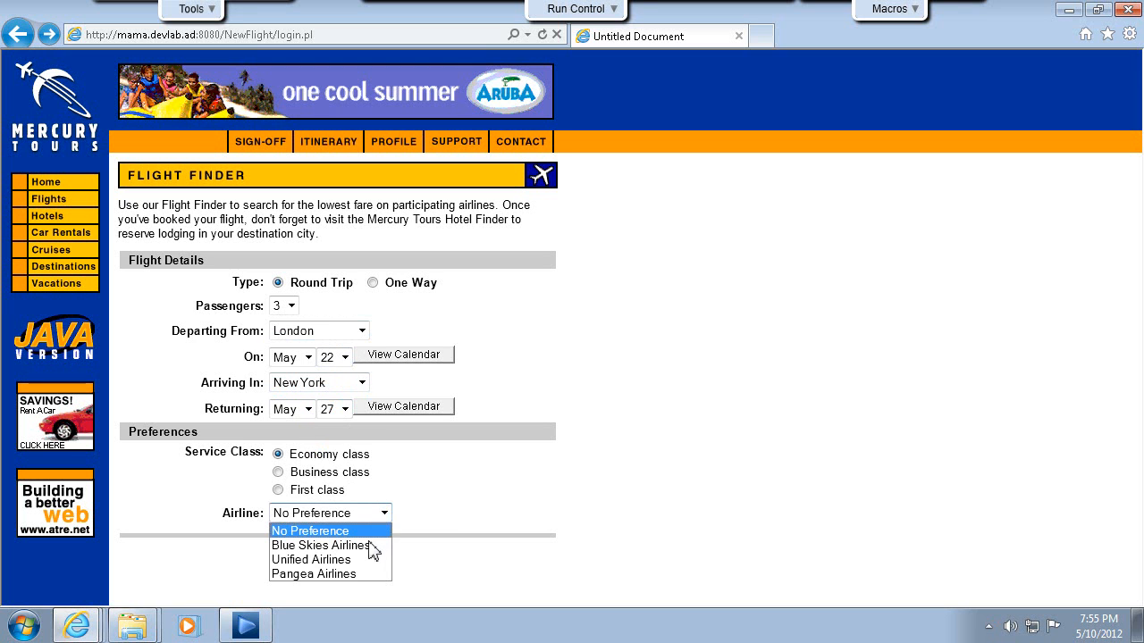
click(371, 544)
click(347, 560)
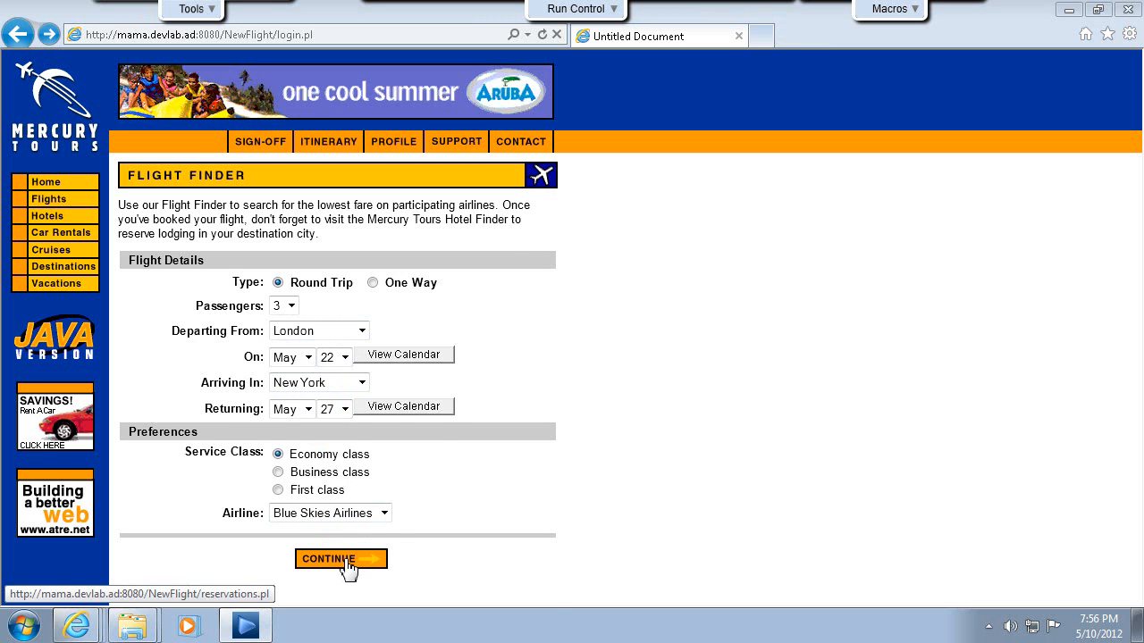
click(346, 561)
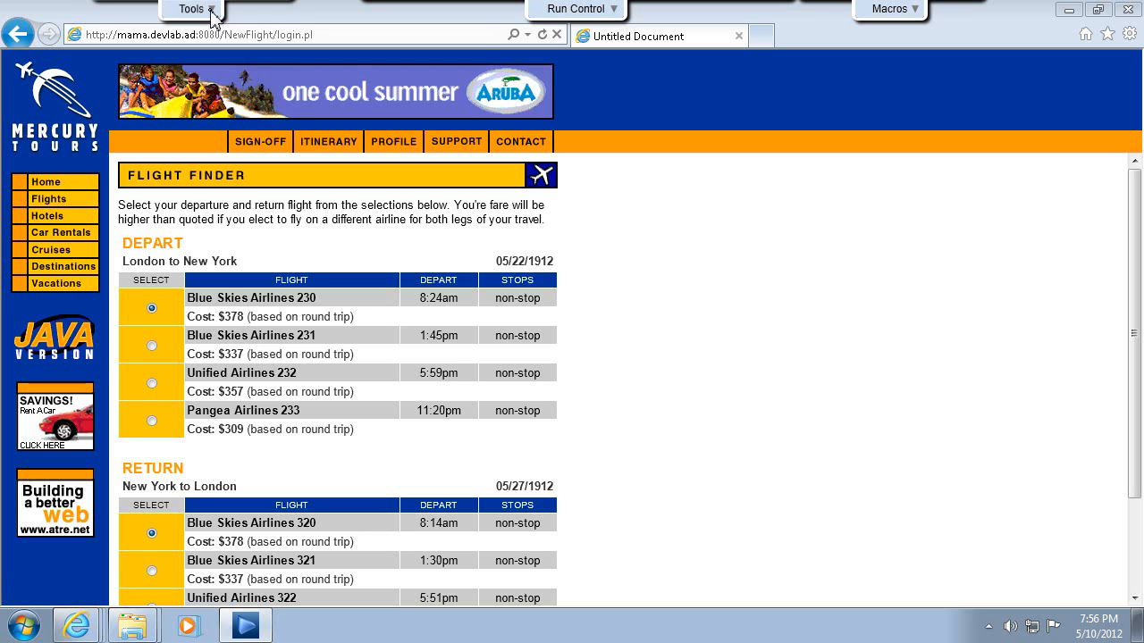
Capture the results page for annotation and draw a blue rectangle around the whole Flight column of the Depart table.
mouse_move(217, 12)
click(210, 51)
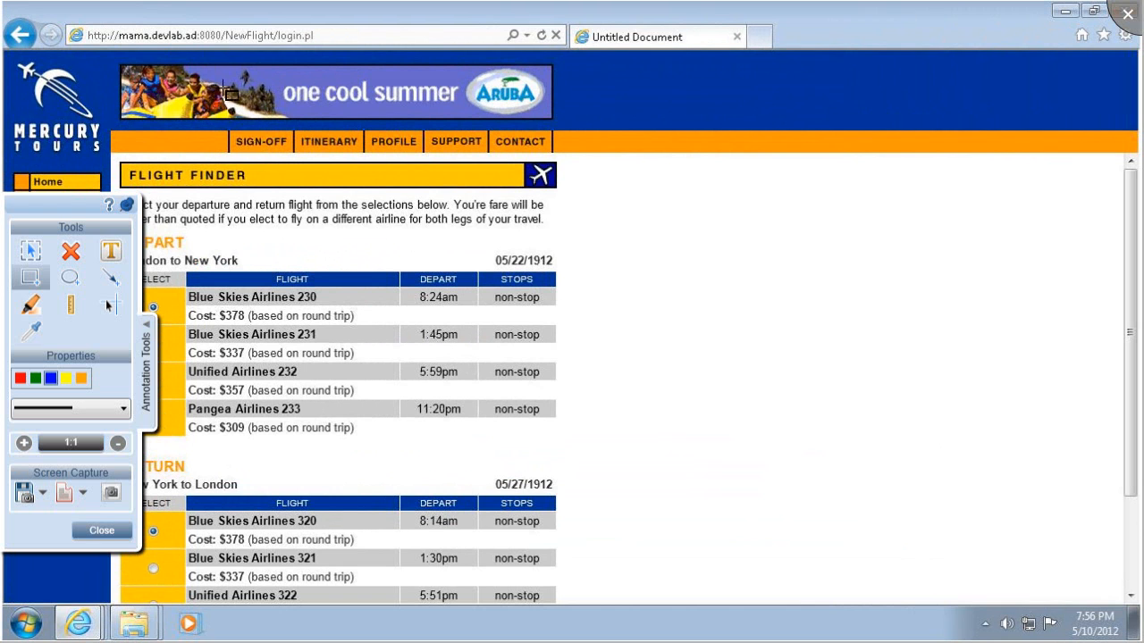
mouse_move(202, 267)
mouse_down()
mouse_move(345, 446)
mouse_move(380, 444)
mouse_up()
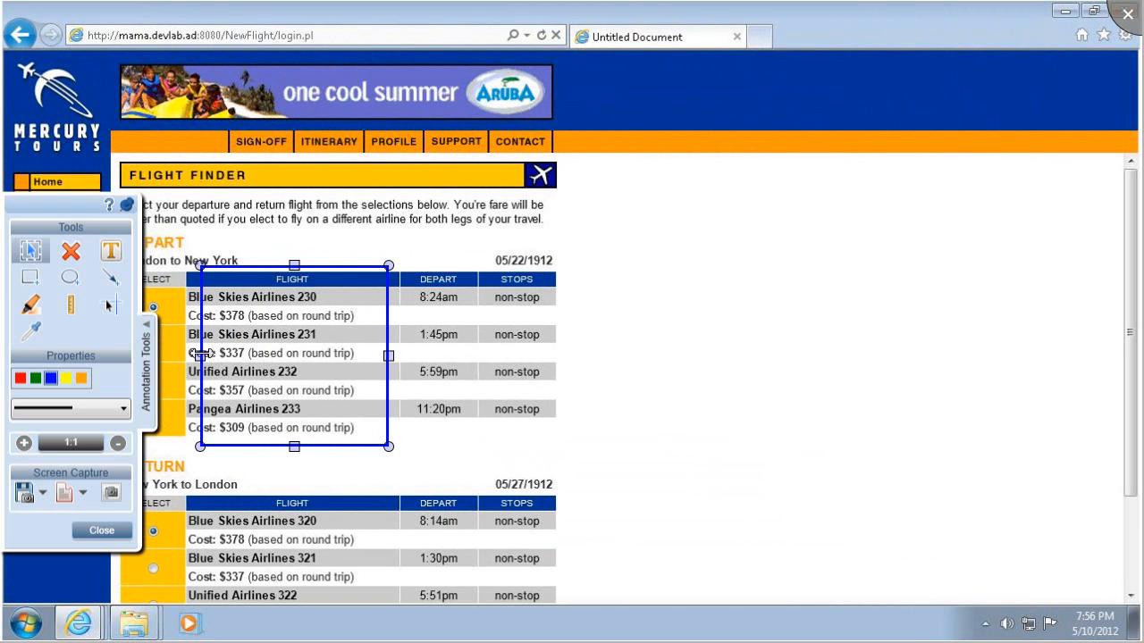
drag(202, 356, 178, 358)
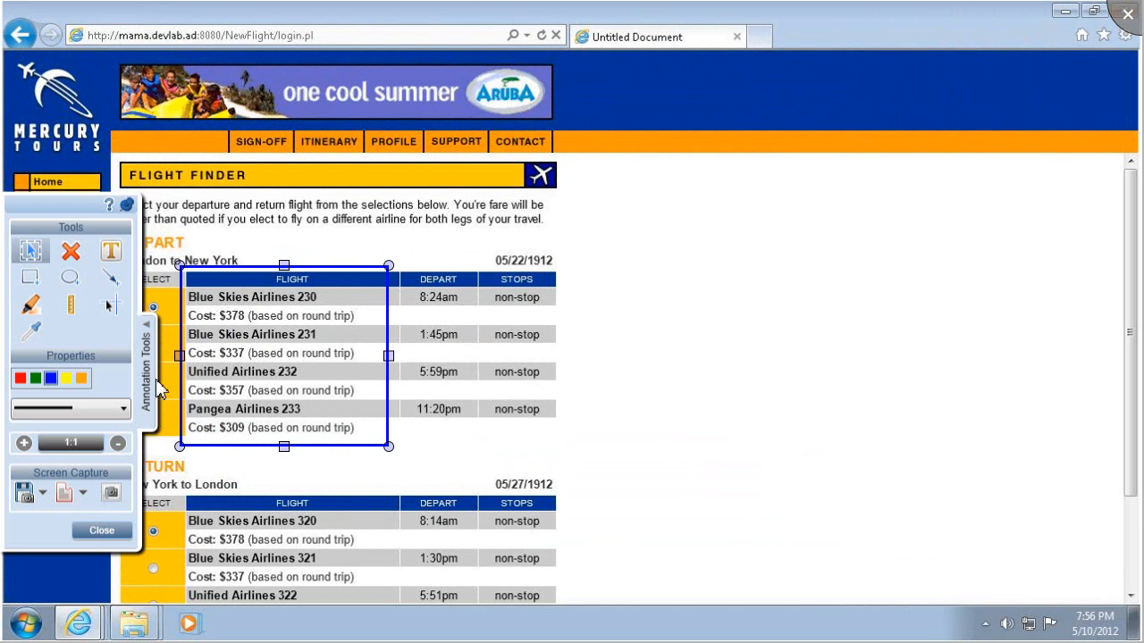
Submit a smart defect from the annotated capture, including the last 10 user actions in its description.
click(81, 497)
click(88, 517)
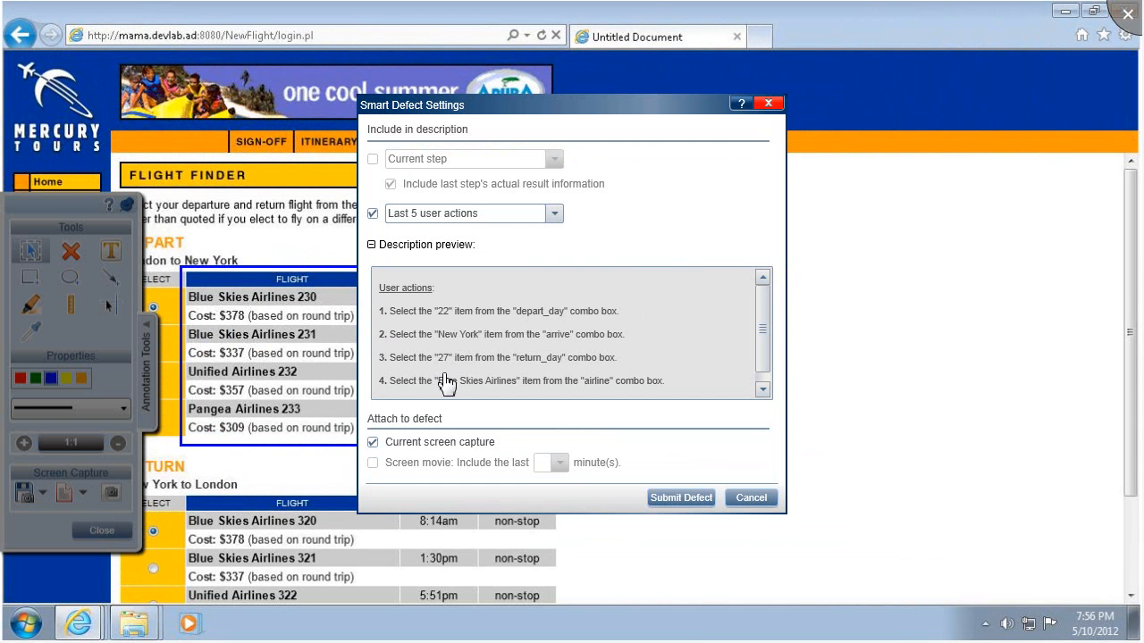
click(555, 214)
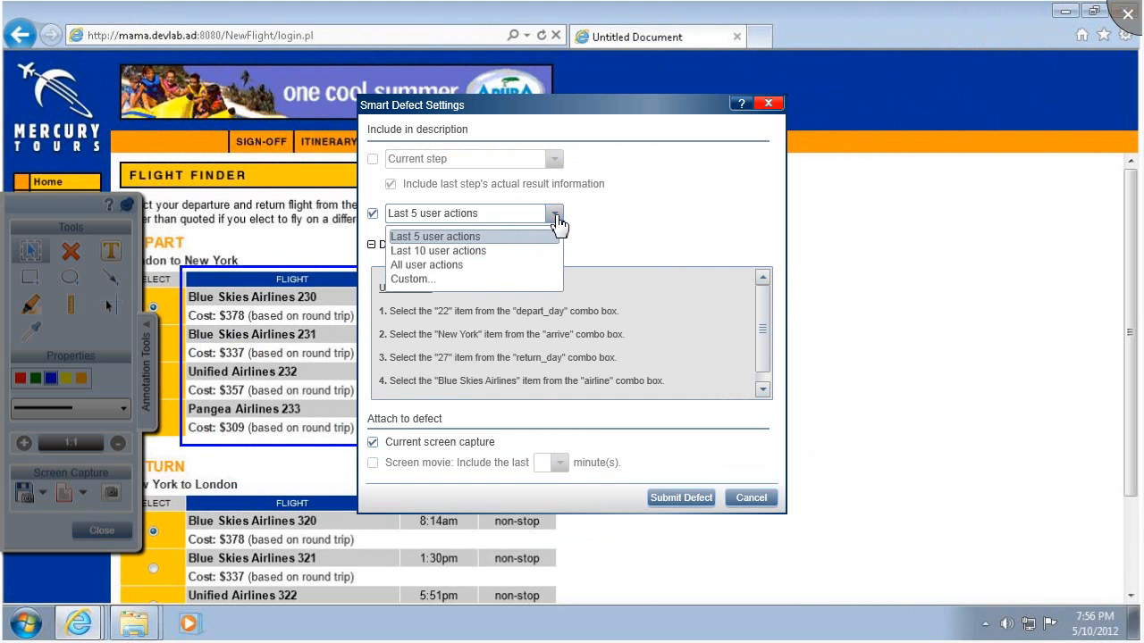
click(506, 250)
drag(761, 325, 767, 382)
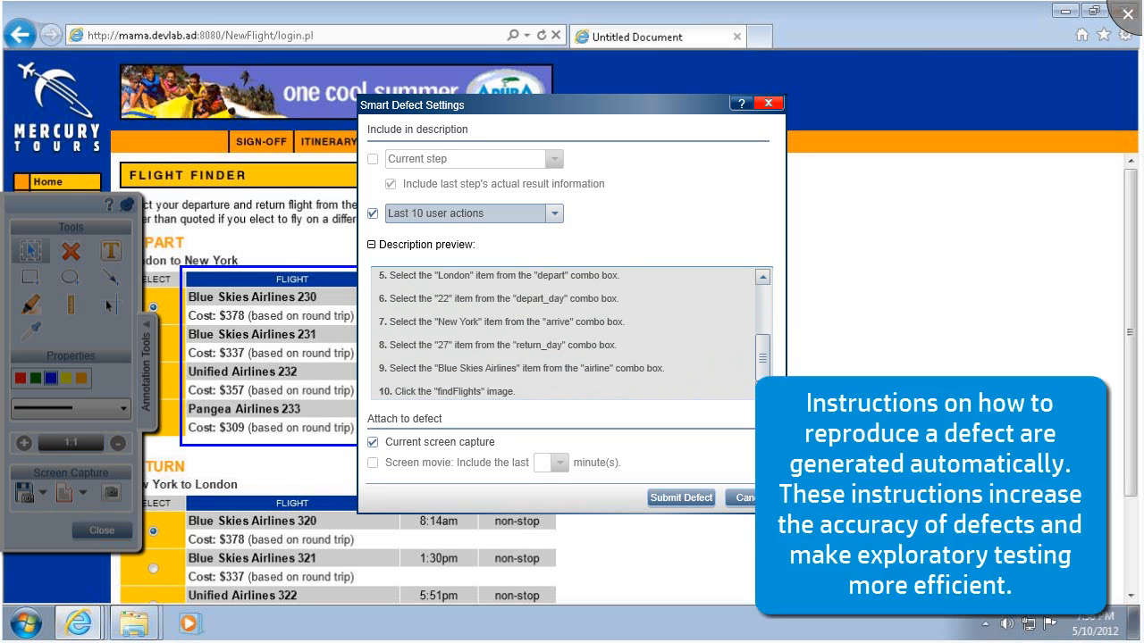
click(681, 497)
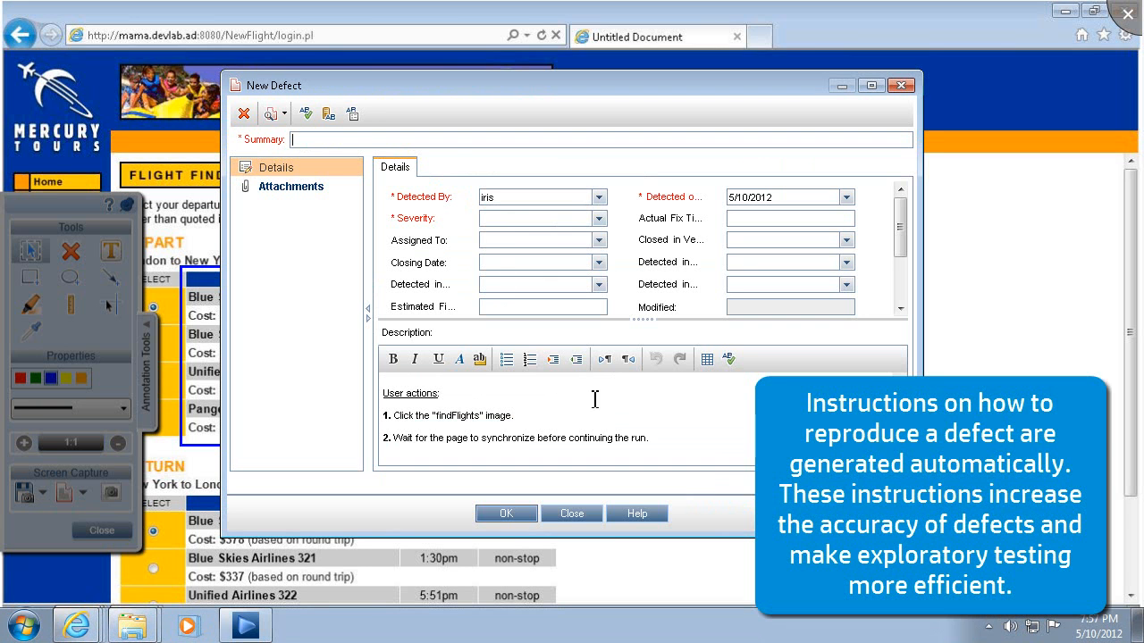
Enter the defect summary "Only flights of the preferred airline should be suggested to a user that indicated a prefered airline".
text(0)
text(nly flights of the preferred air)
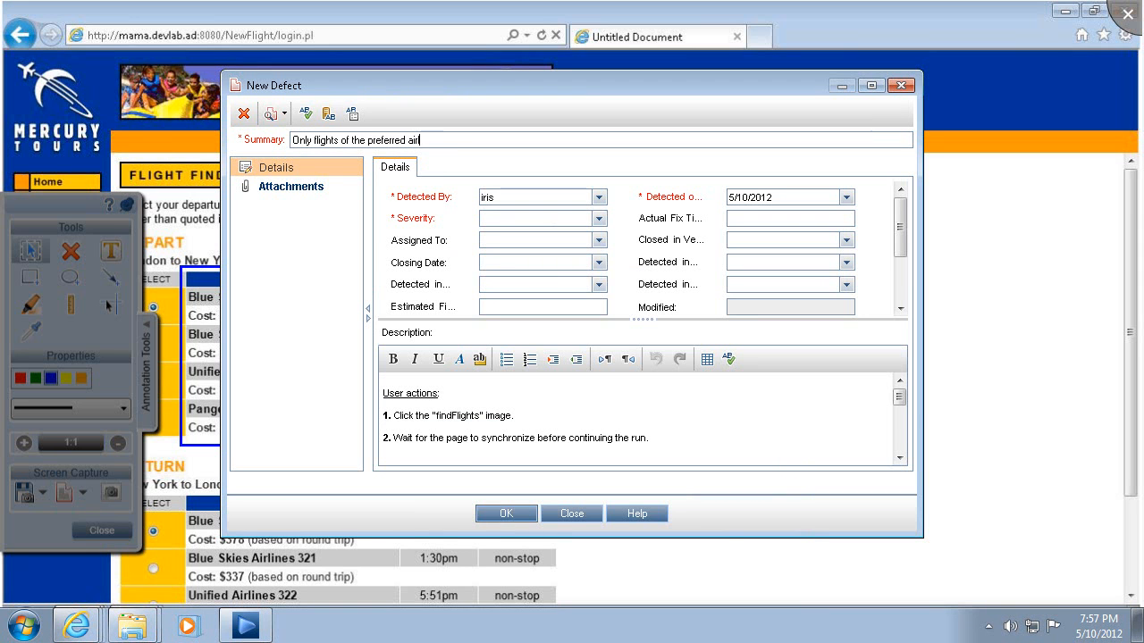
text(e suggested to a user that indicated a prefered airline)
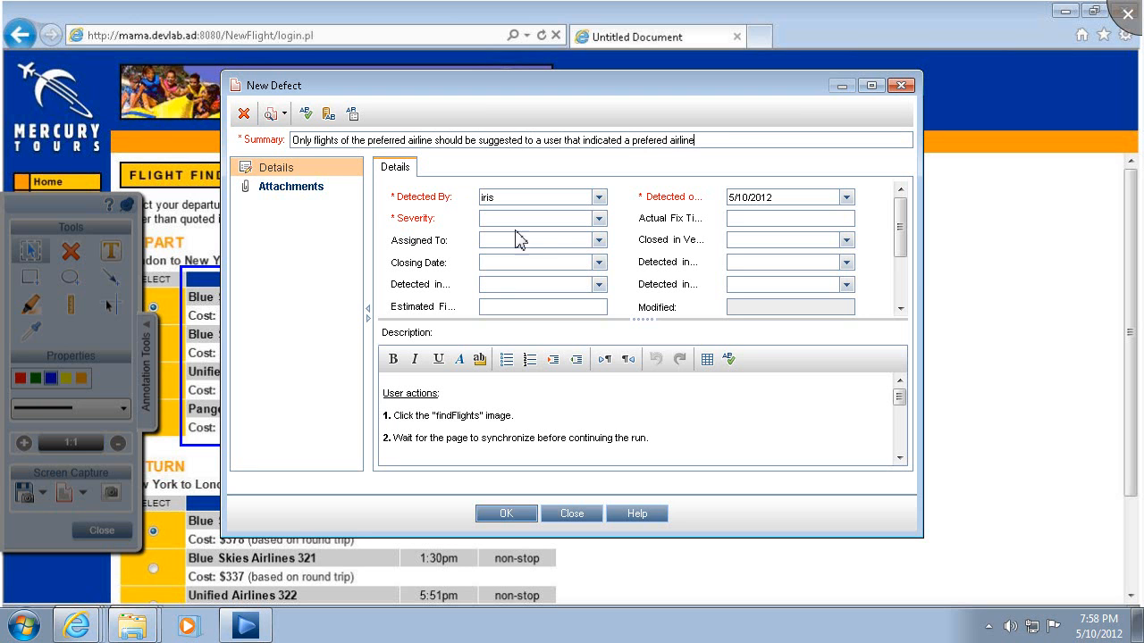
Set the defect's severity to 3-High, check its description and attachments, and submit it, closing the annotation tools.
click(598, 218)
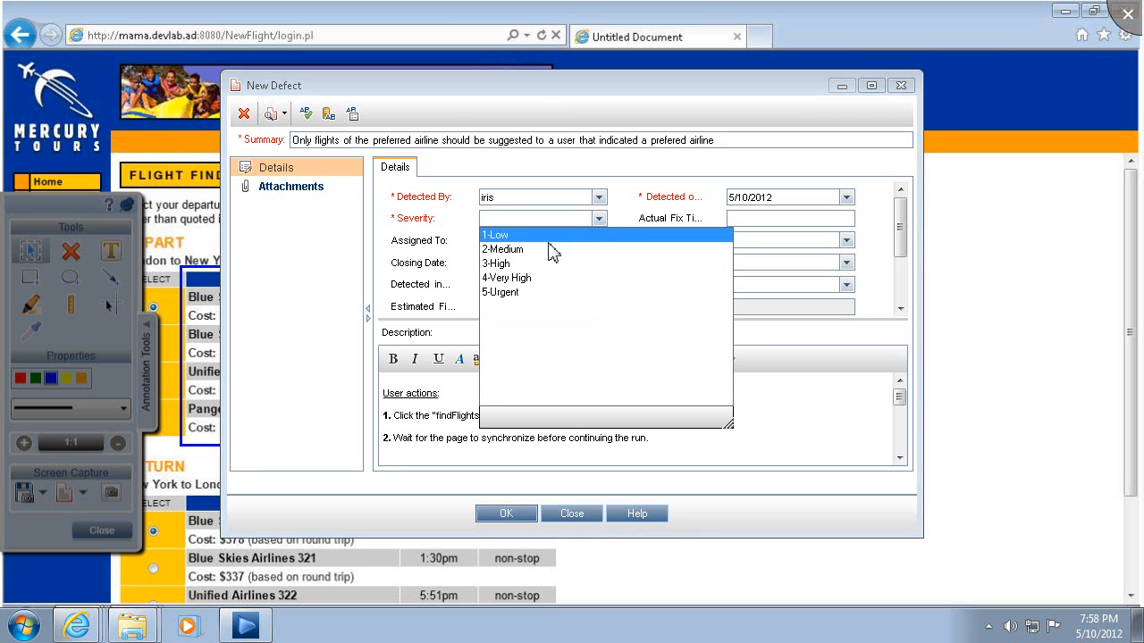
click(508, 264)
drag(903, 400, 909, 439)
click(314, 193)
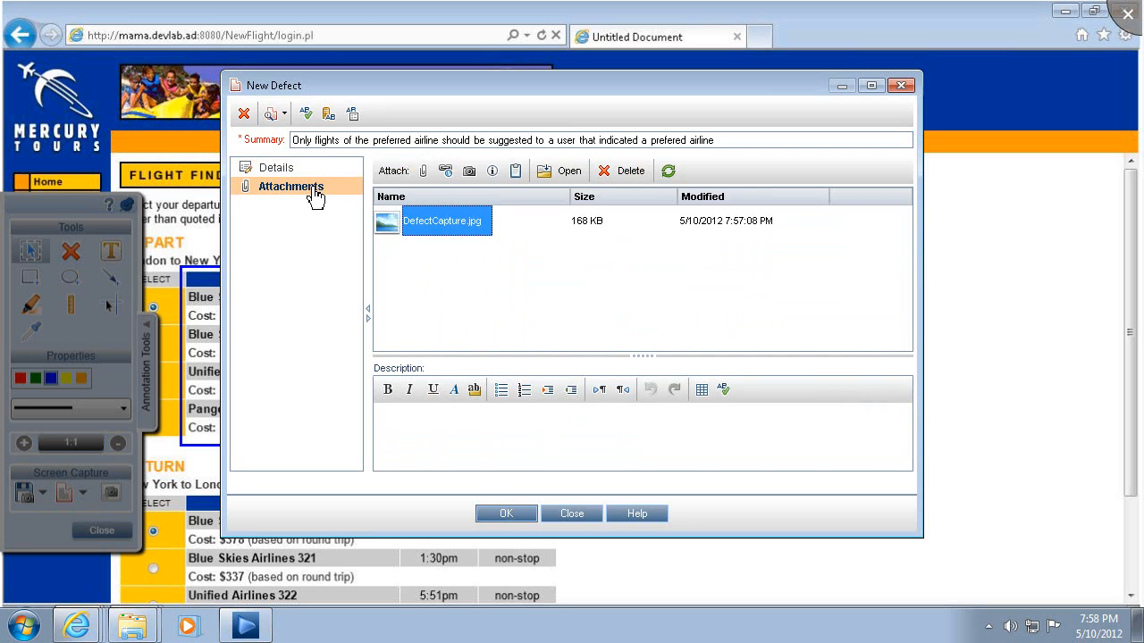
click(505, 513)
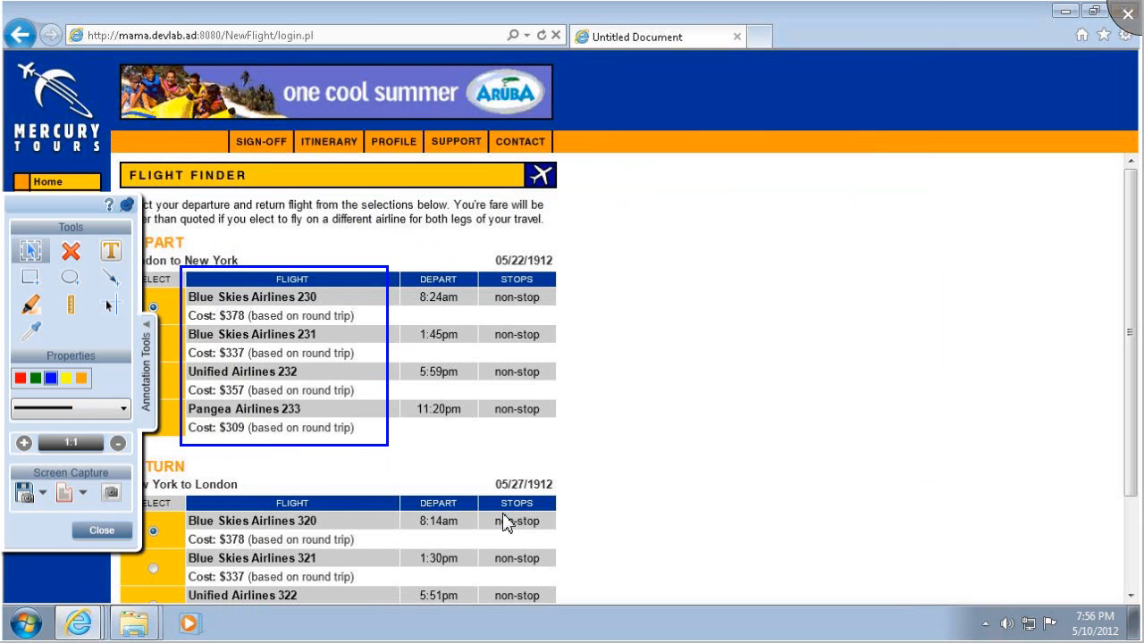
click(102, 530)
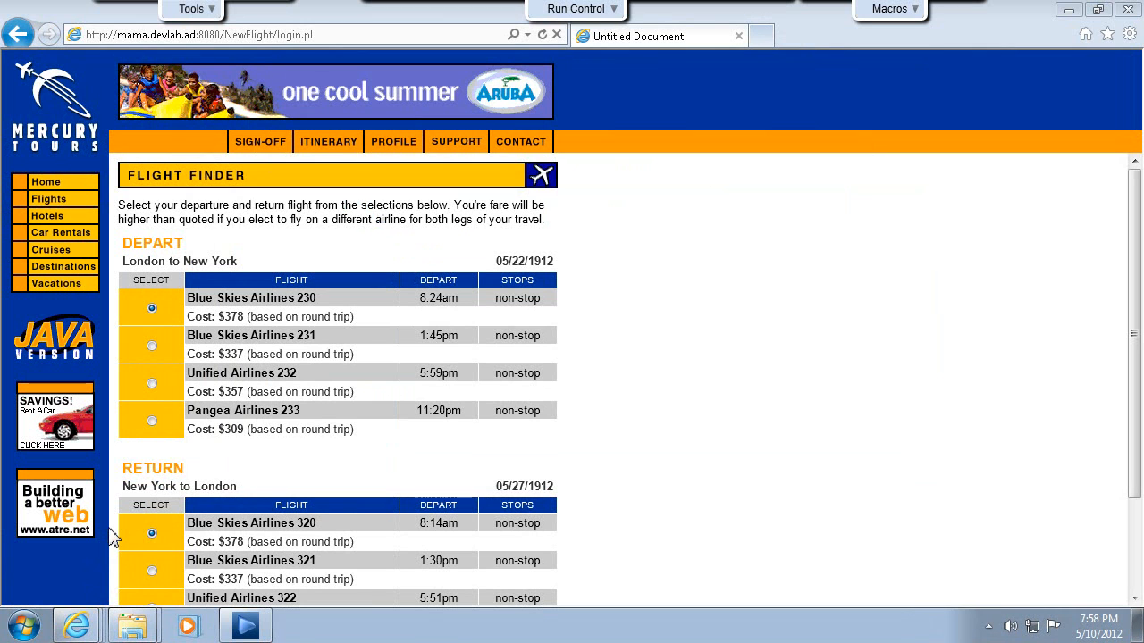
Return to the flight search form and set the arrival city to San Francisco and the service class to Business class.
click(18, 36)
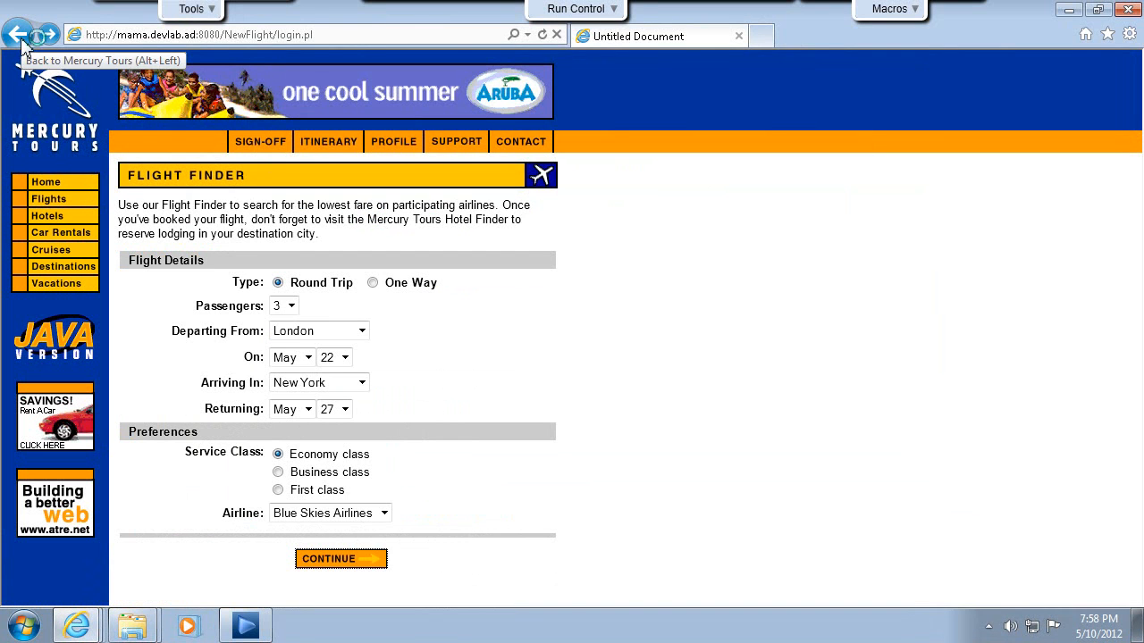
click(362, 384)
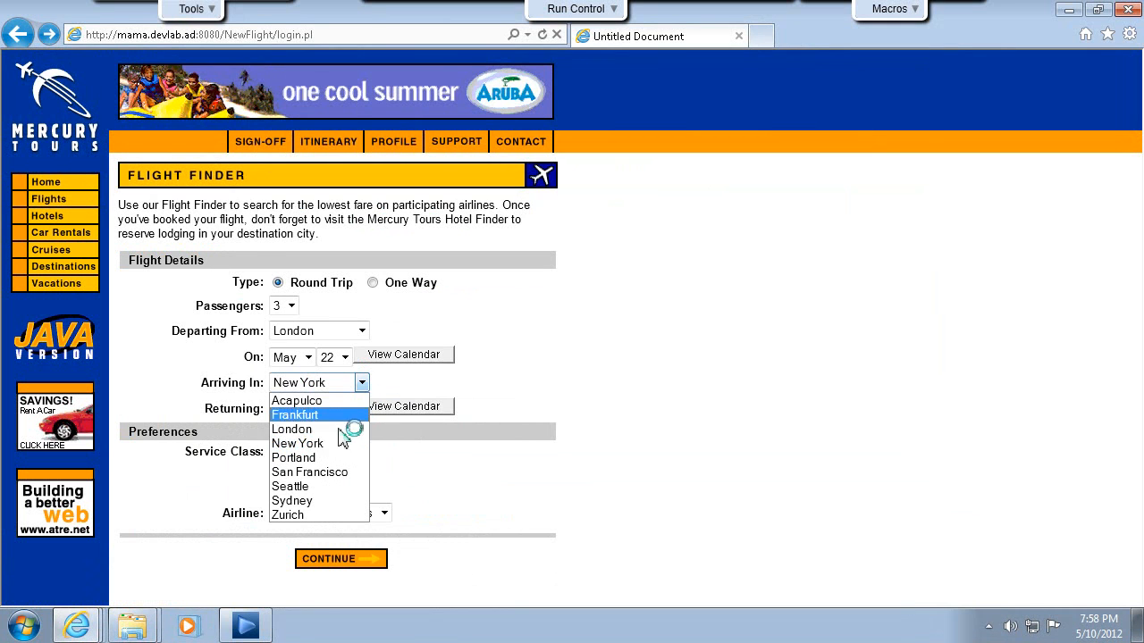
click(328, 472)
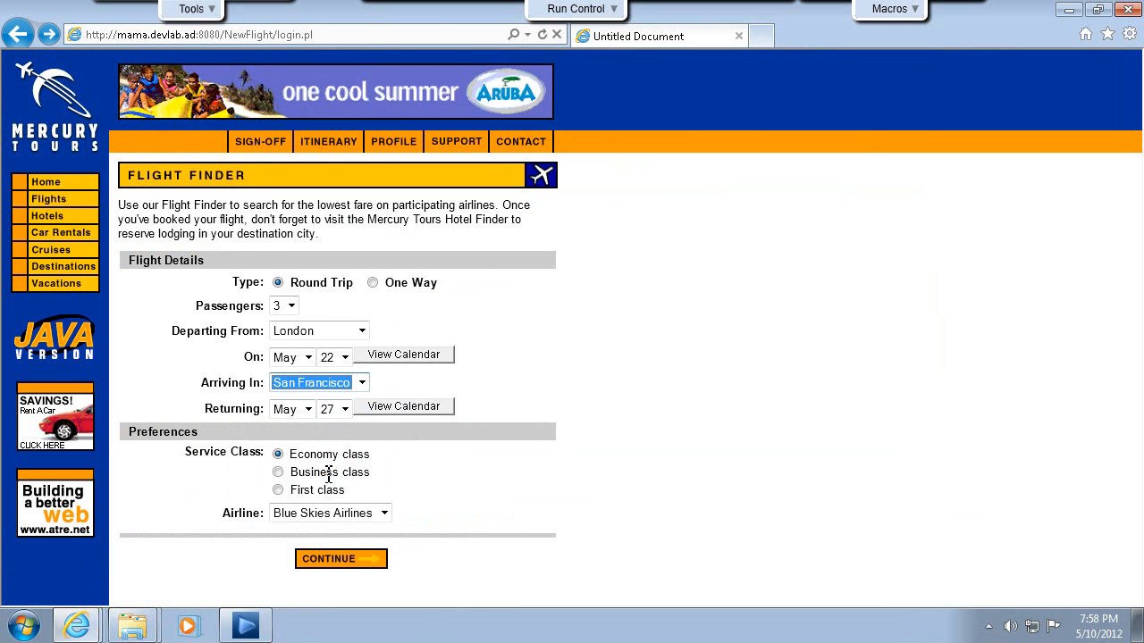
click(278, 472)
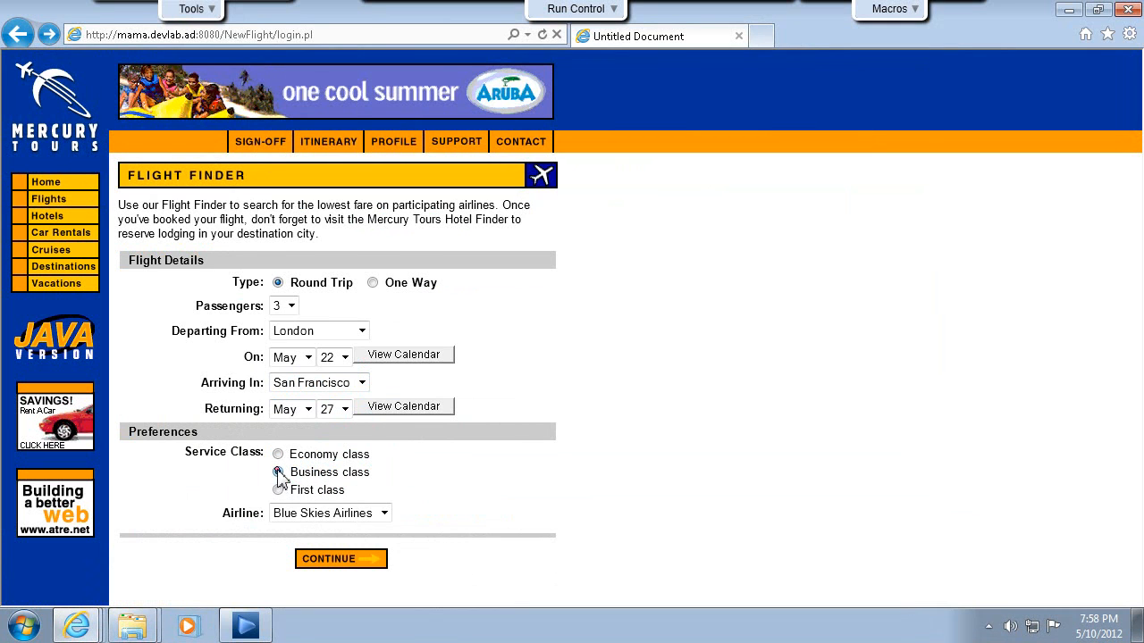
Set the airline preference to No Preference and submit the flight search.
click(383, 515)
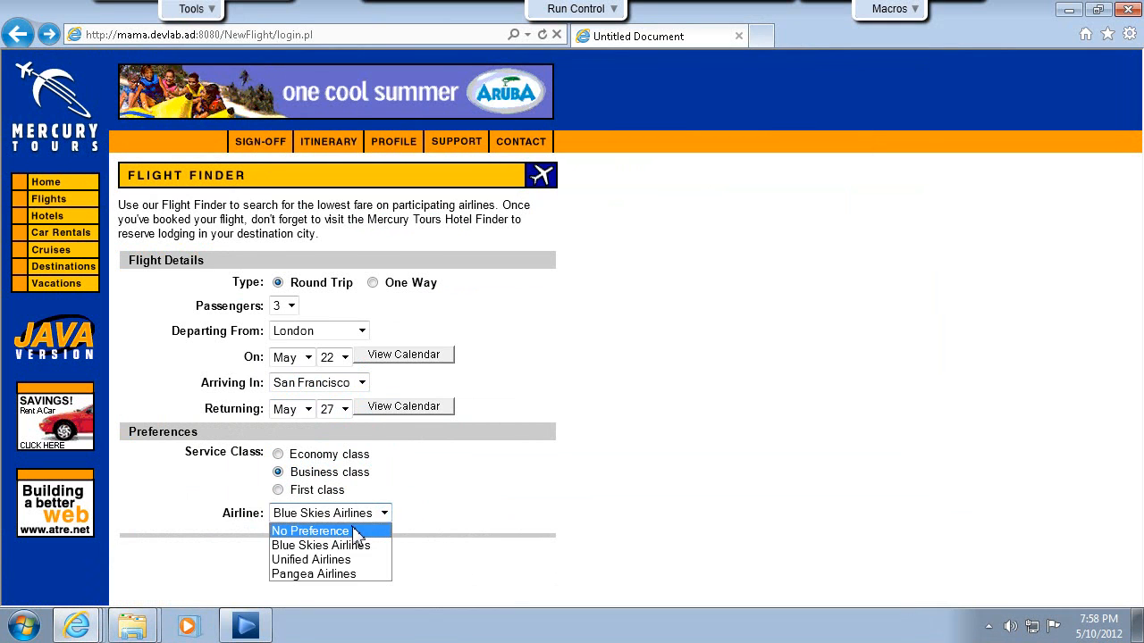
click(357, 533)
click(348, 563)
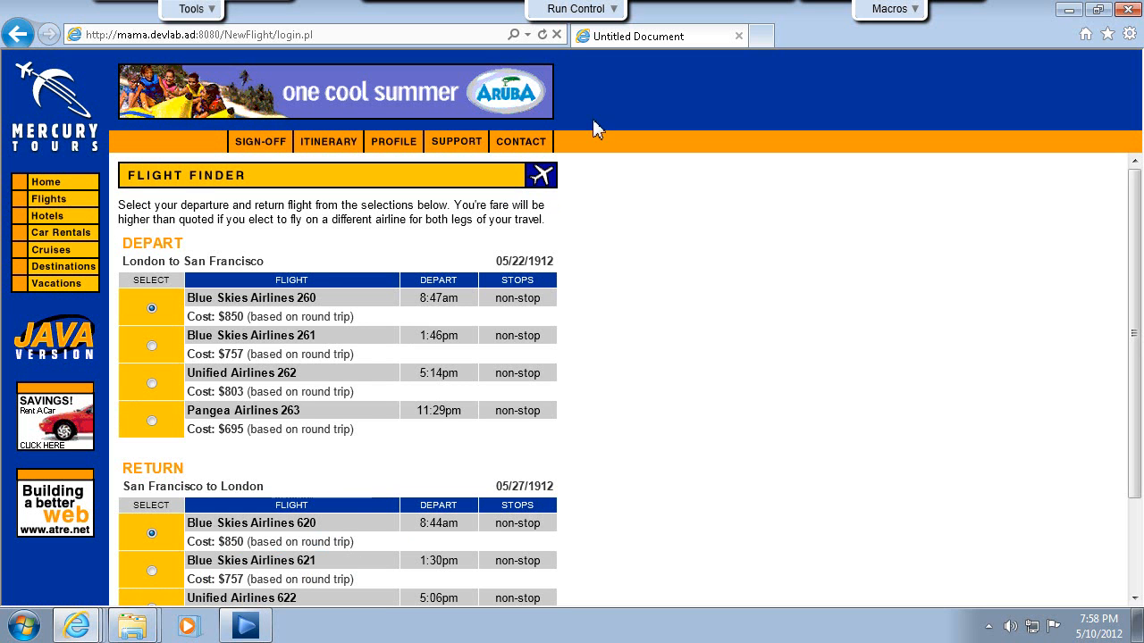
Stop the test run and browse the captured user actions in the run's storyboard timeline.
mouse_move(618, 11)
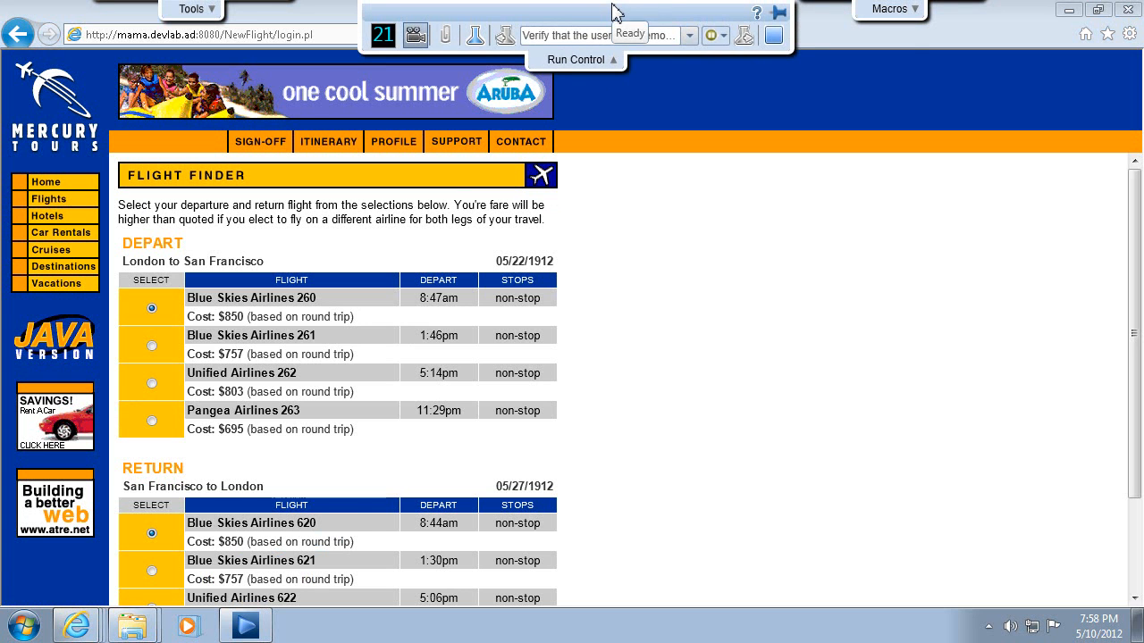
click(774, 40)
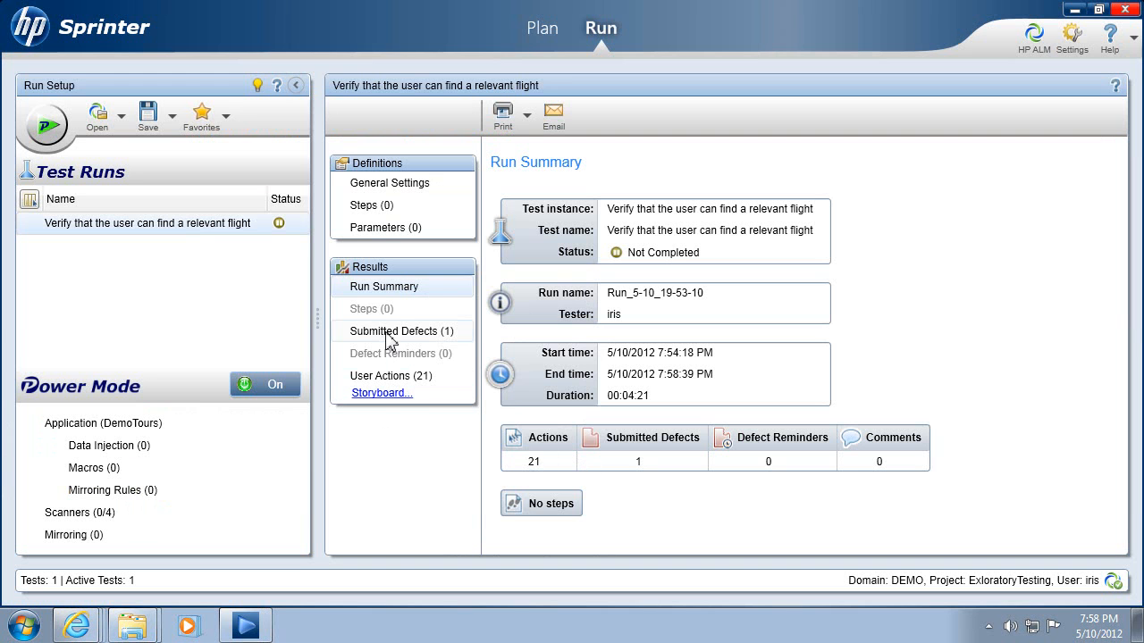
click(383, 394)
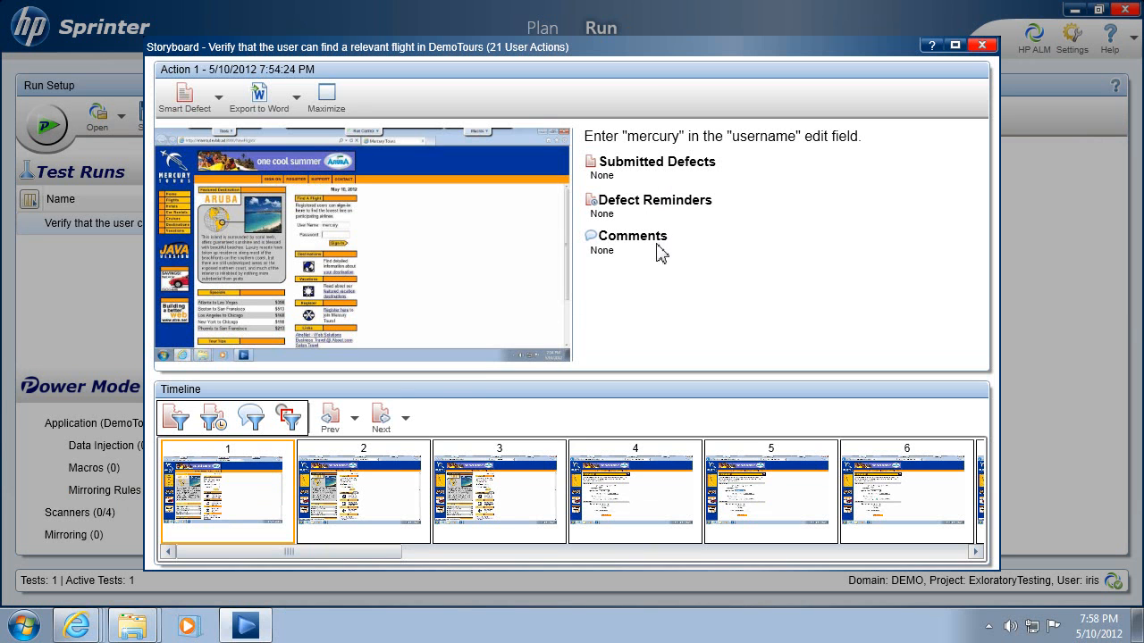
drag(298, 556, 438, 557)
drag(469, 561, 618, 557)
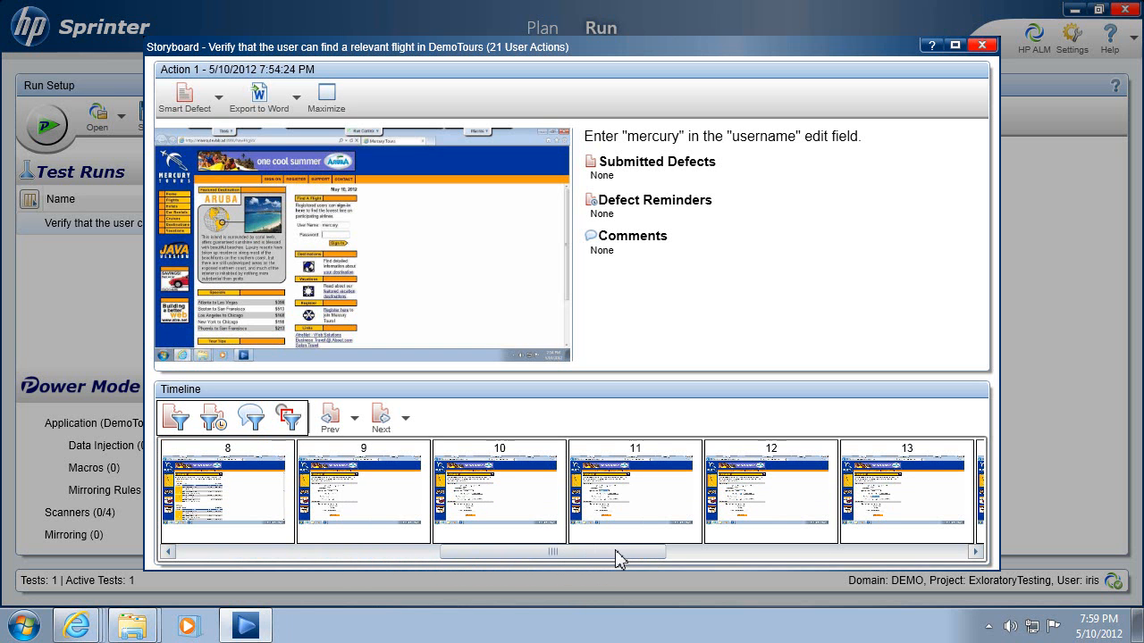
Export the storyboard as the Word document "Verify that the user can find a relevant flight" in the Documents library and close the storyboard.
click(297, 98)
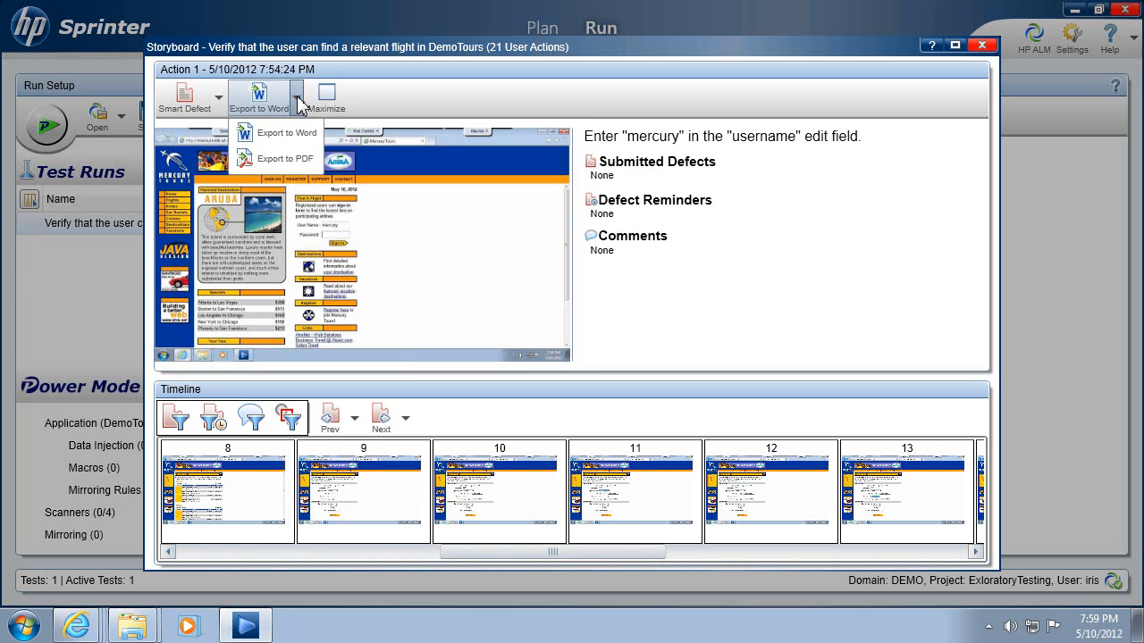
click(282, 141)
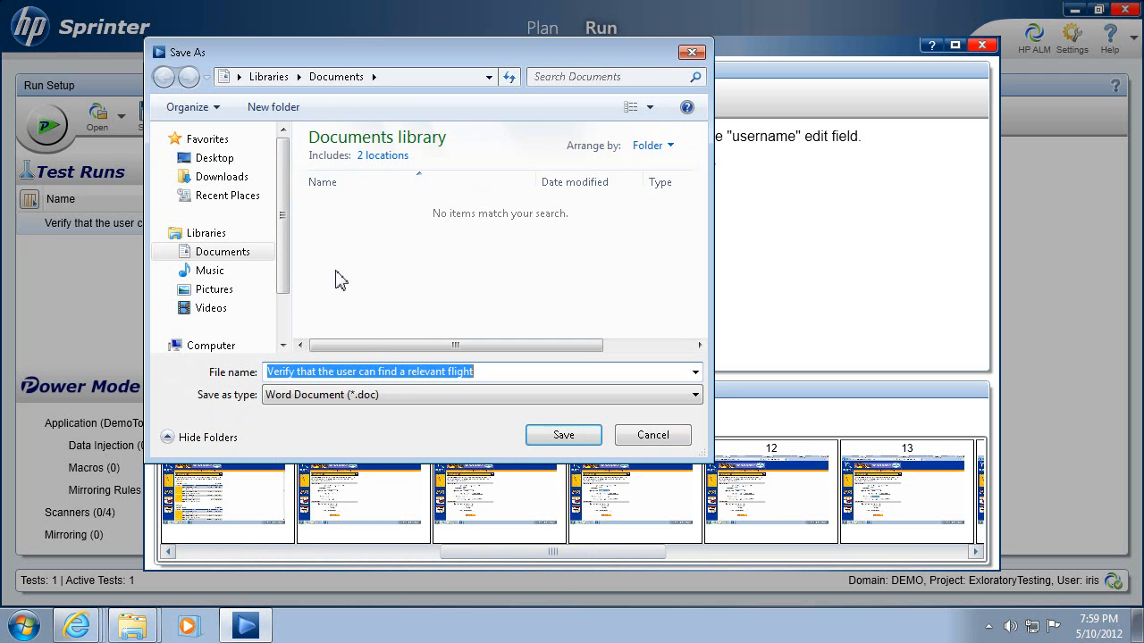
click(554, 436)
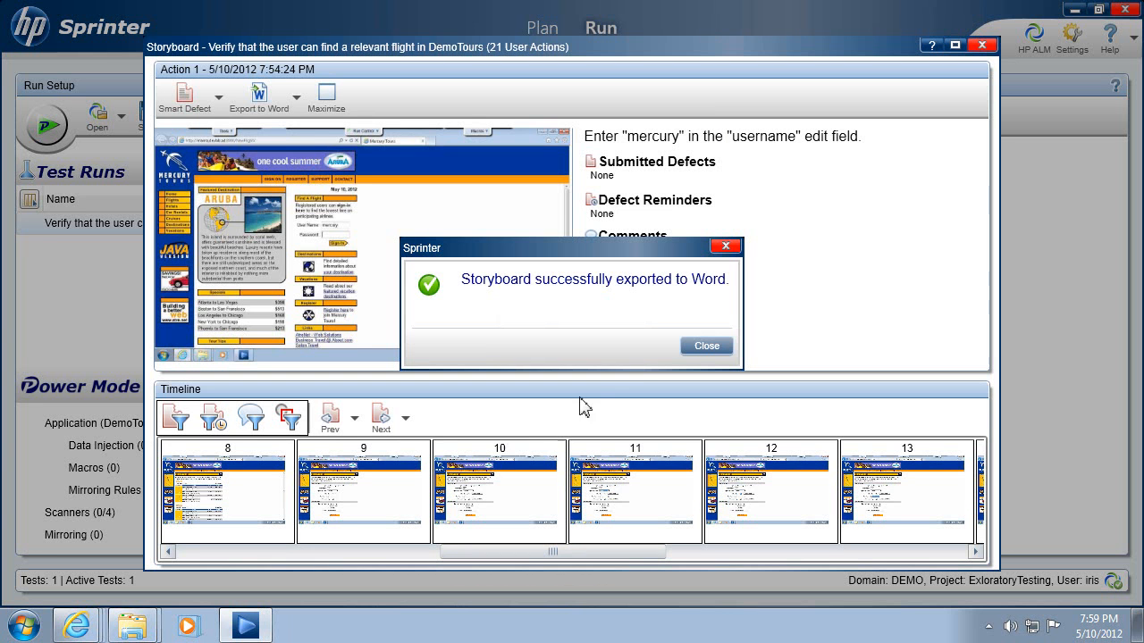
click(701, 351)
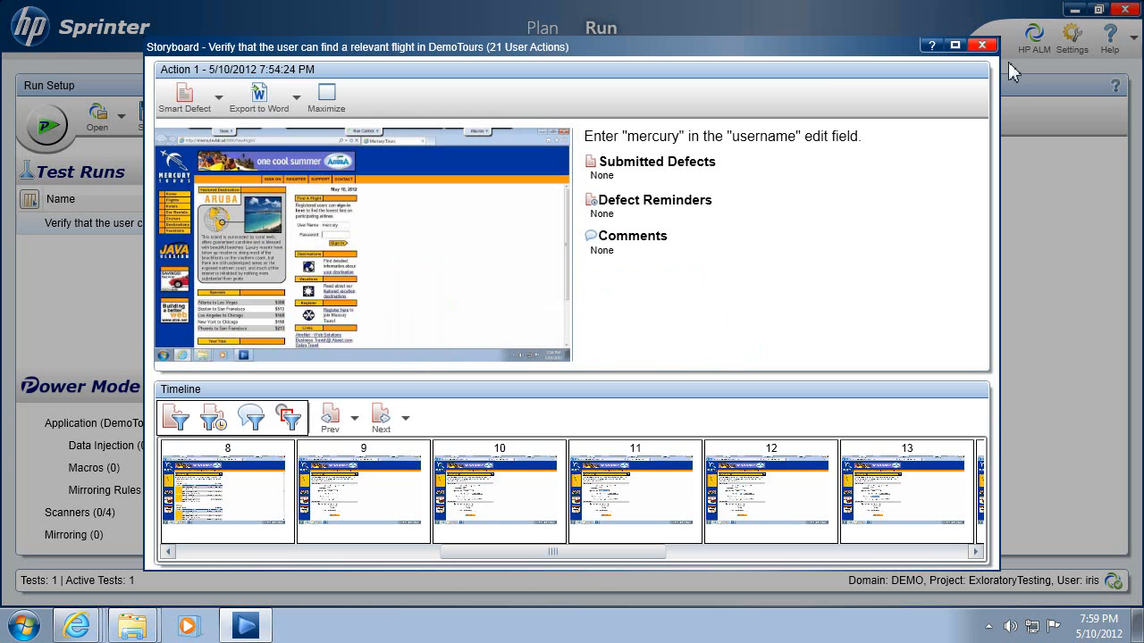
click(982, 46)
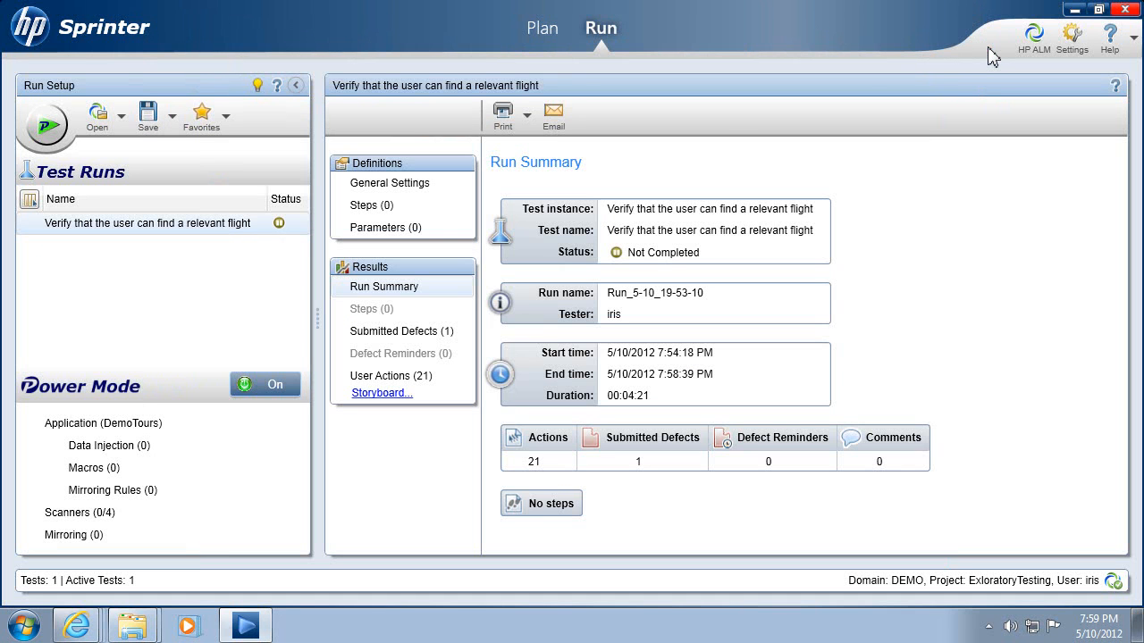
Generate a new test from the run's captured user actions and delete Step 4 through Step 7 from it.
click(386, 380)
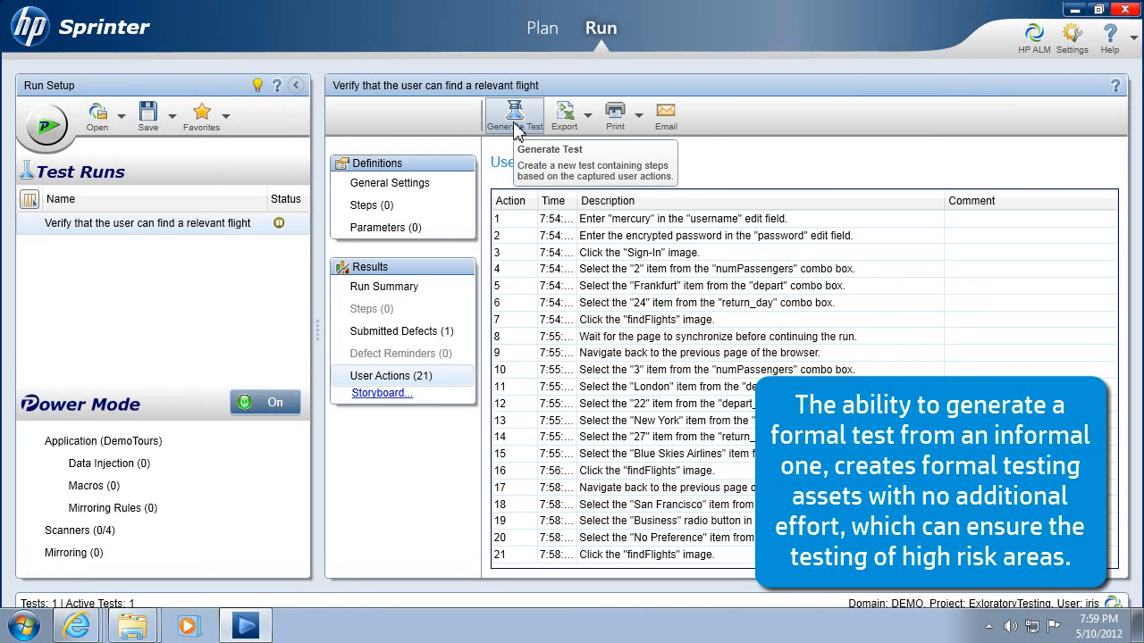
click(516, 123)
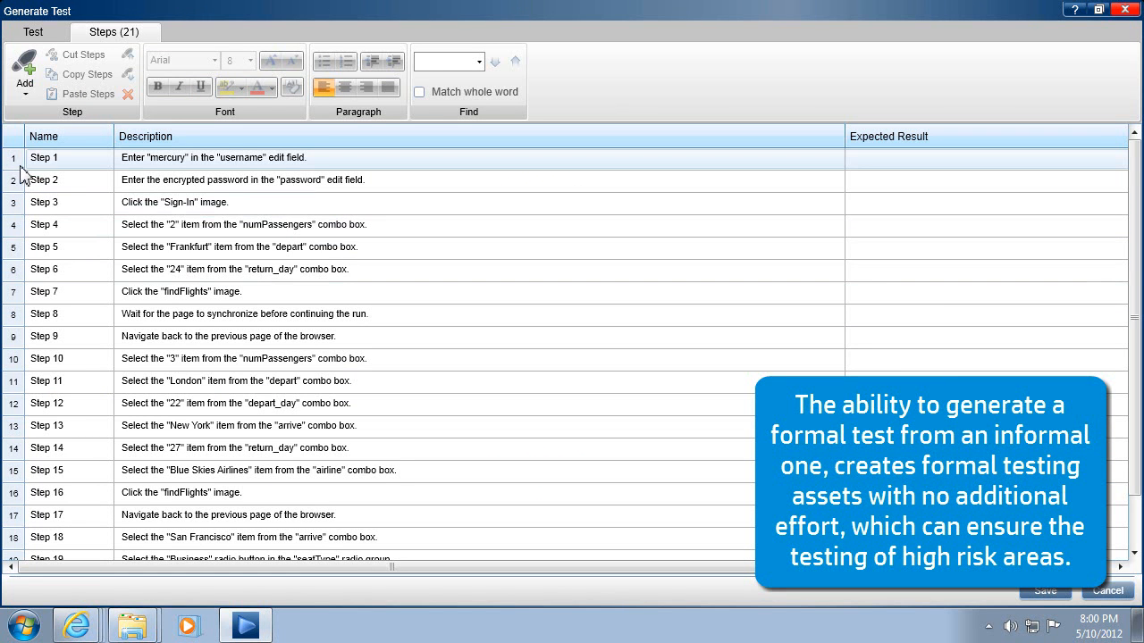
click(14, 227)
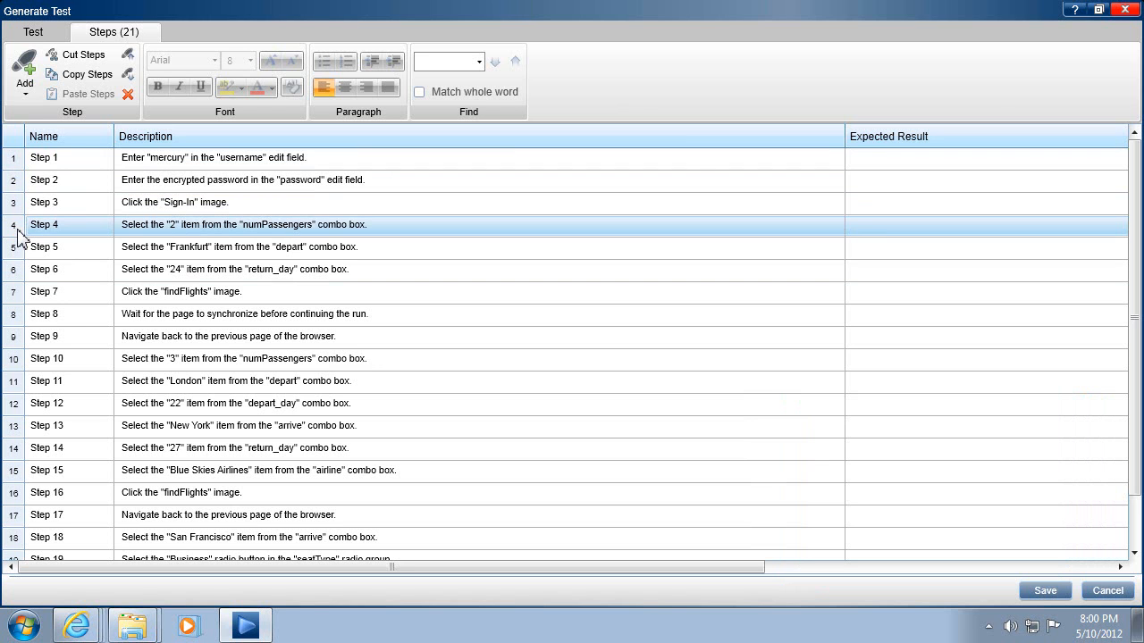
shift+click(14, 295)
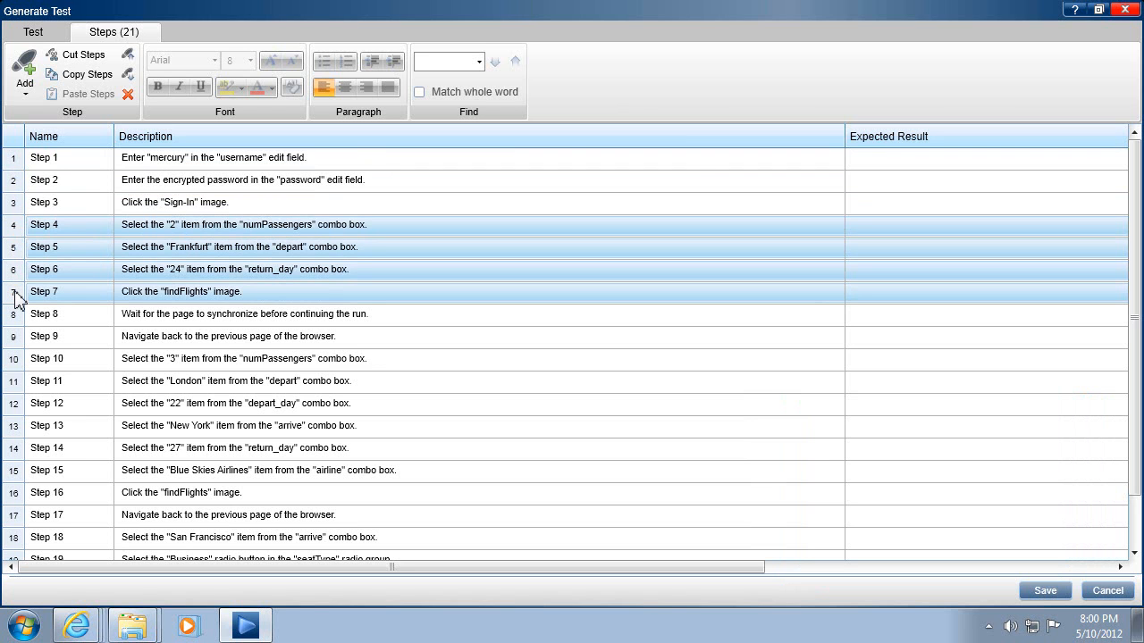
right_click(16, 297)
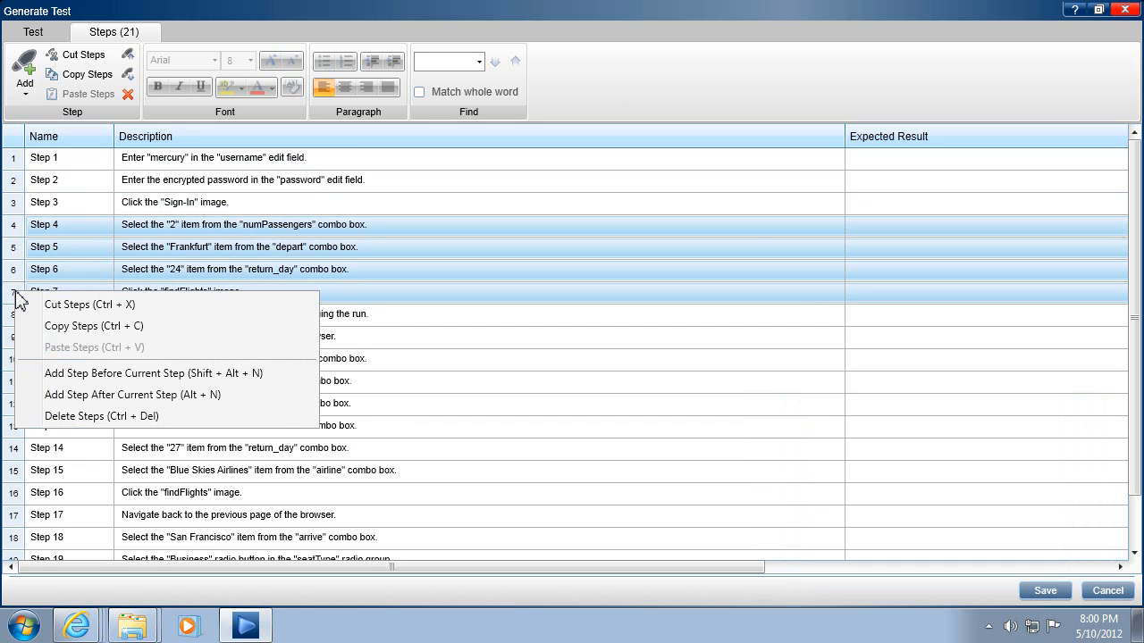
click(77, 417)
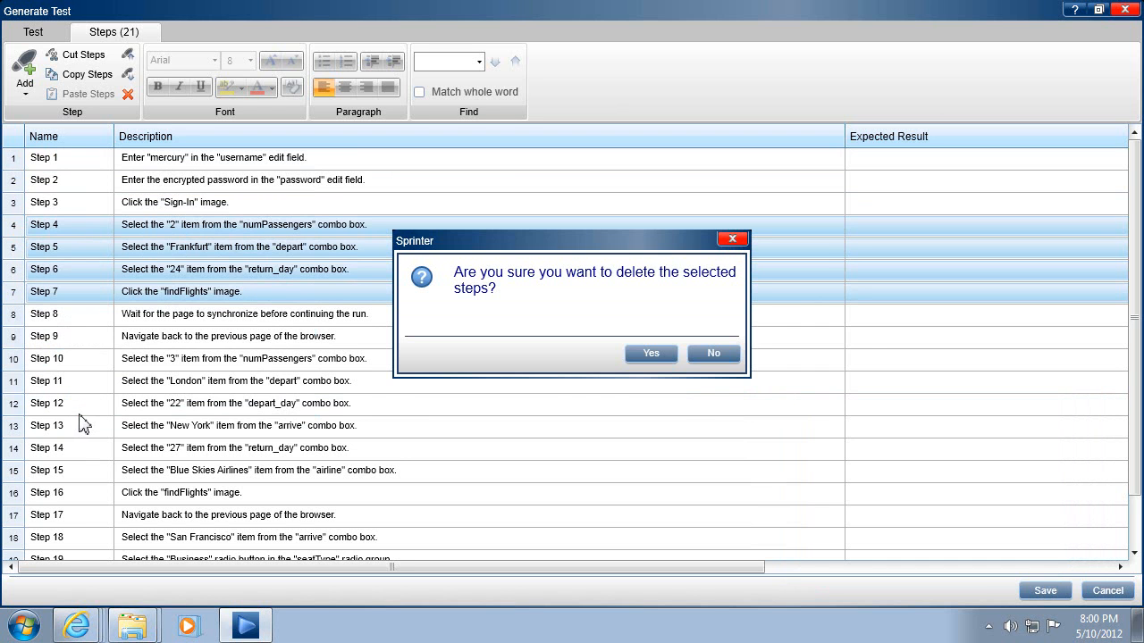
click(645, 355)
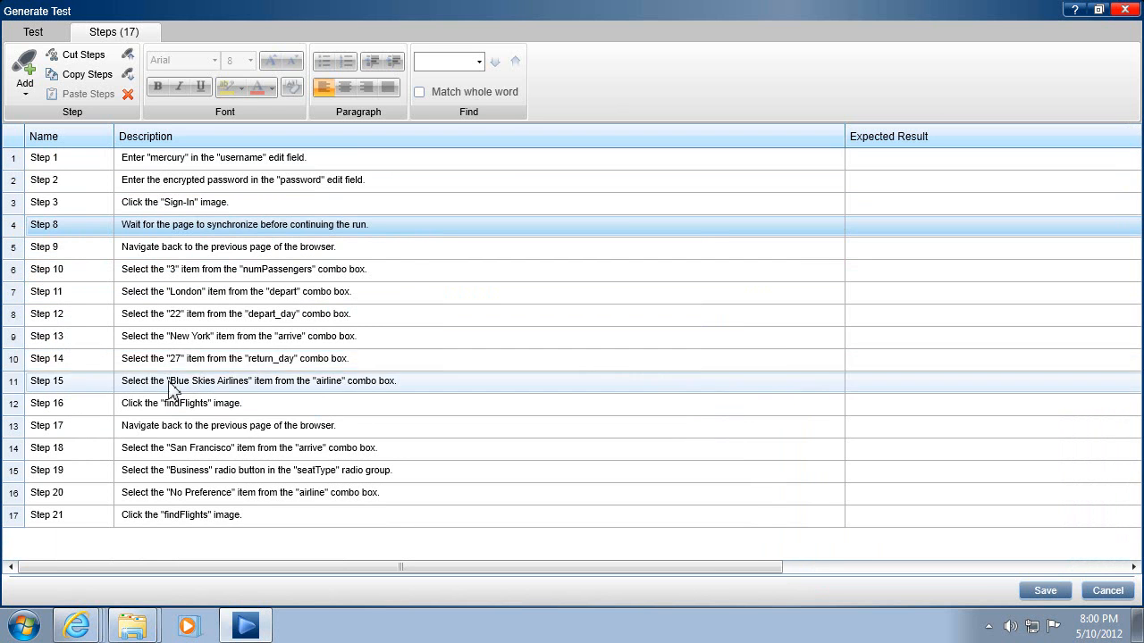
Delete Step 17 through Step 21 from the generated test.
click(21, 429)
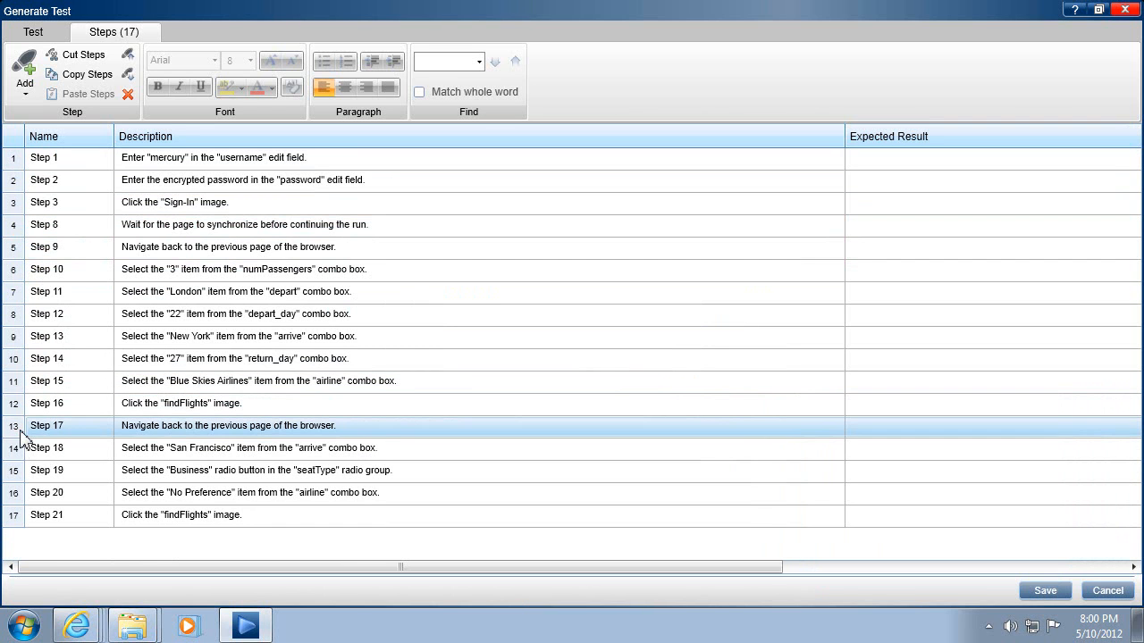
shift+click(22, 517)
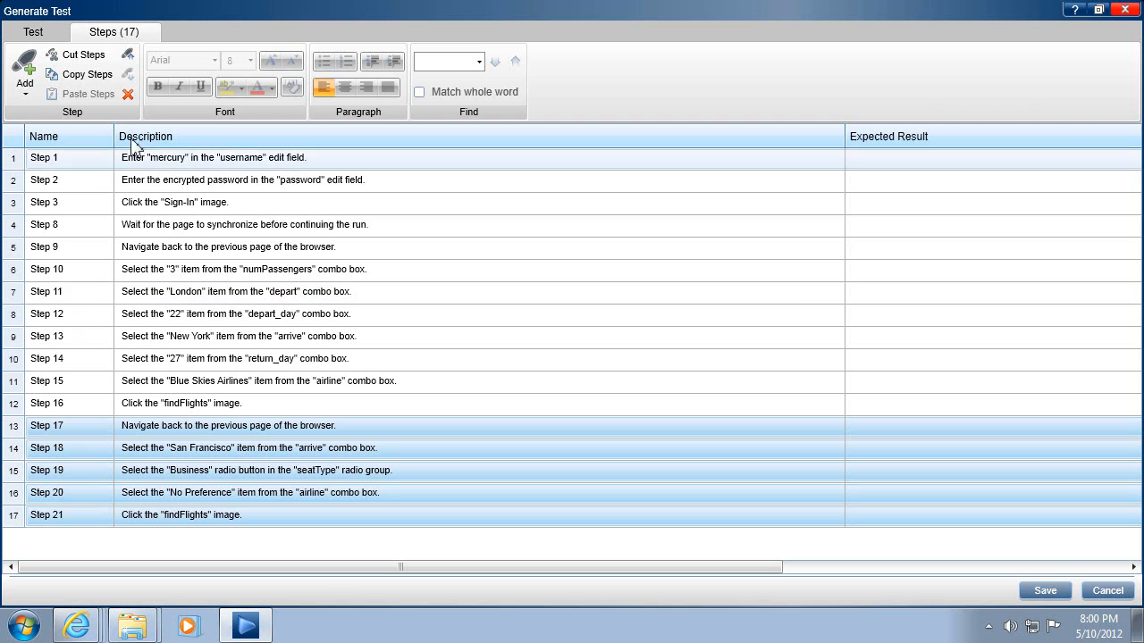
click(128, 95)
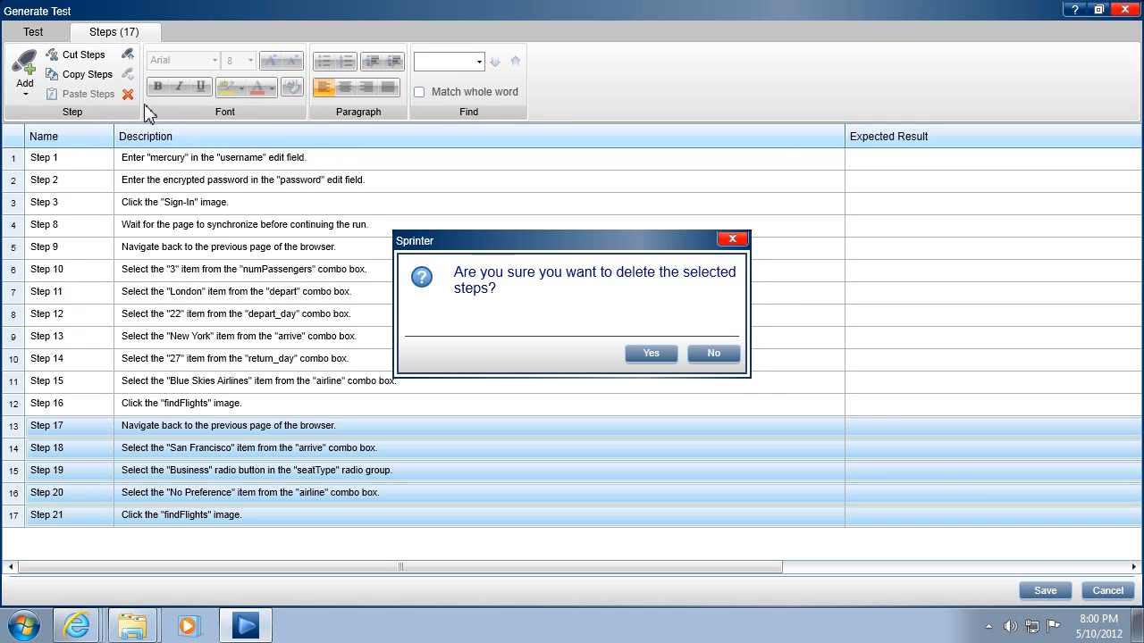
click(655, 355)
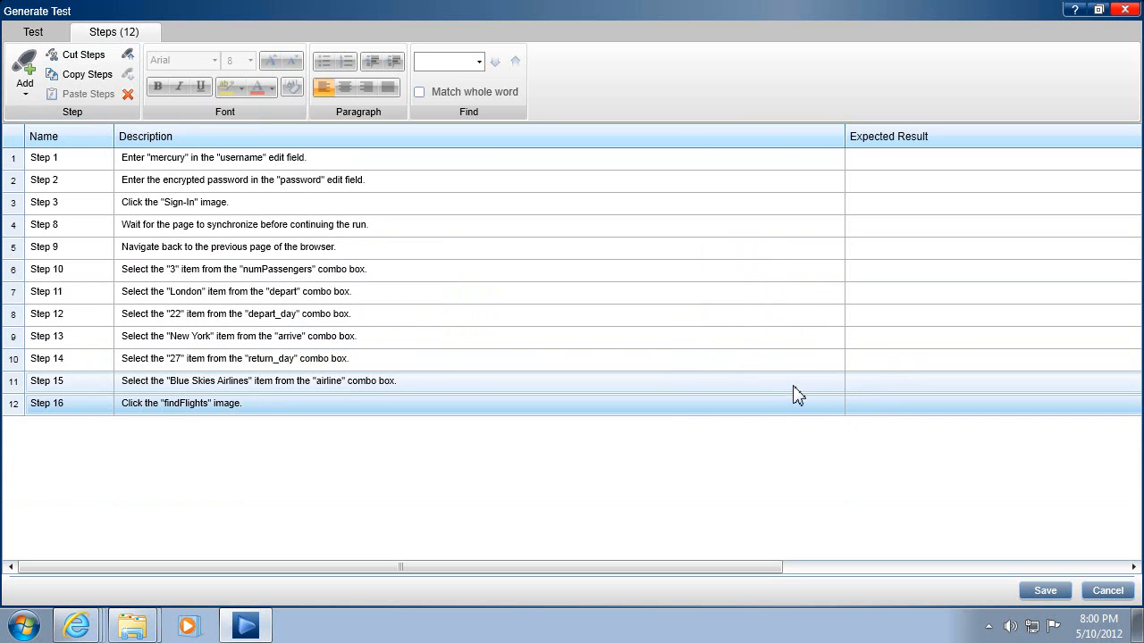
Enter "Only flights with a user preferred airline are displayed" as Step 16's expected result and underline the word "Only".
click(742, 405)
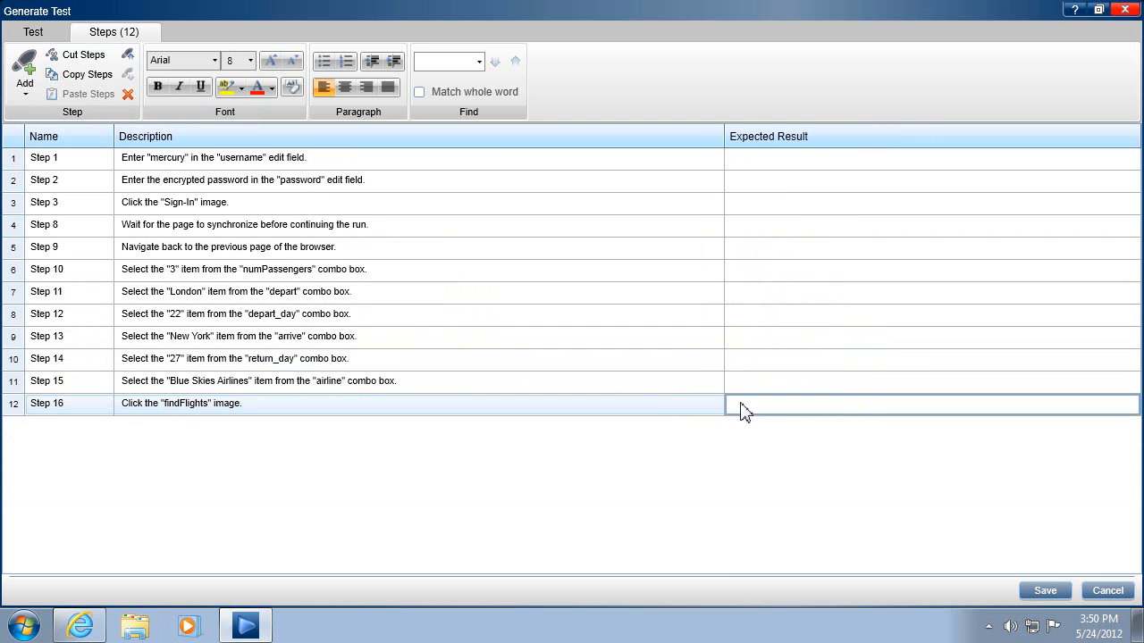
text(Only flights with a user preferred airline are)
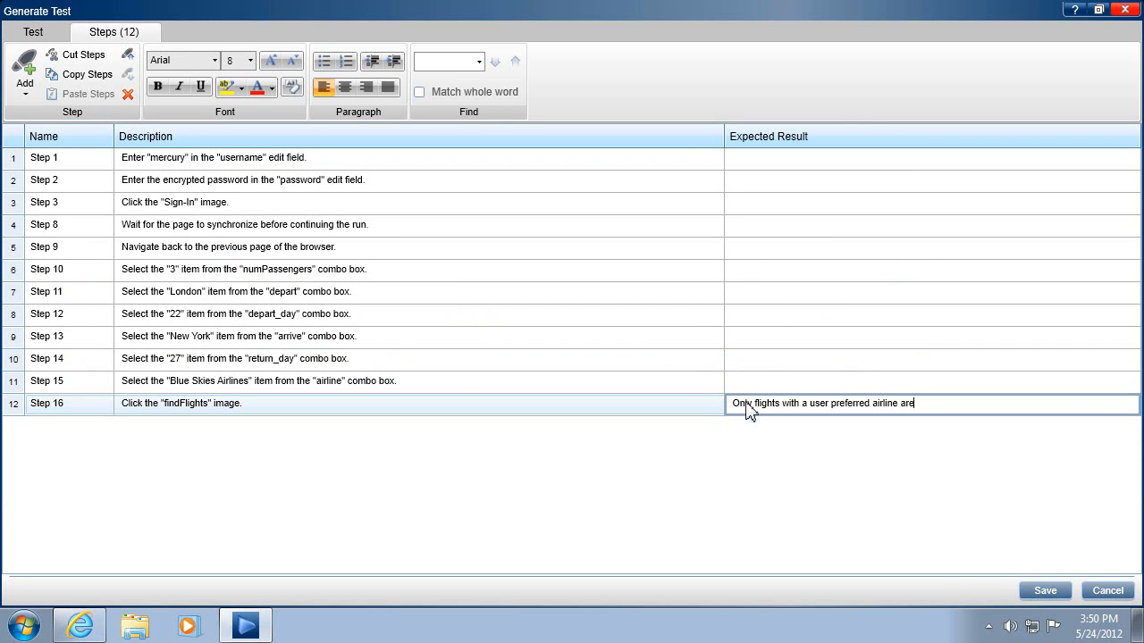
text( displayed)
double_click(745, 403)
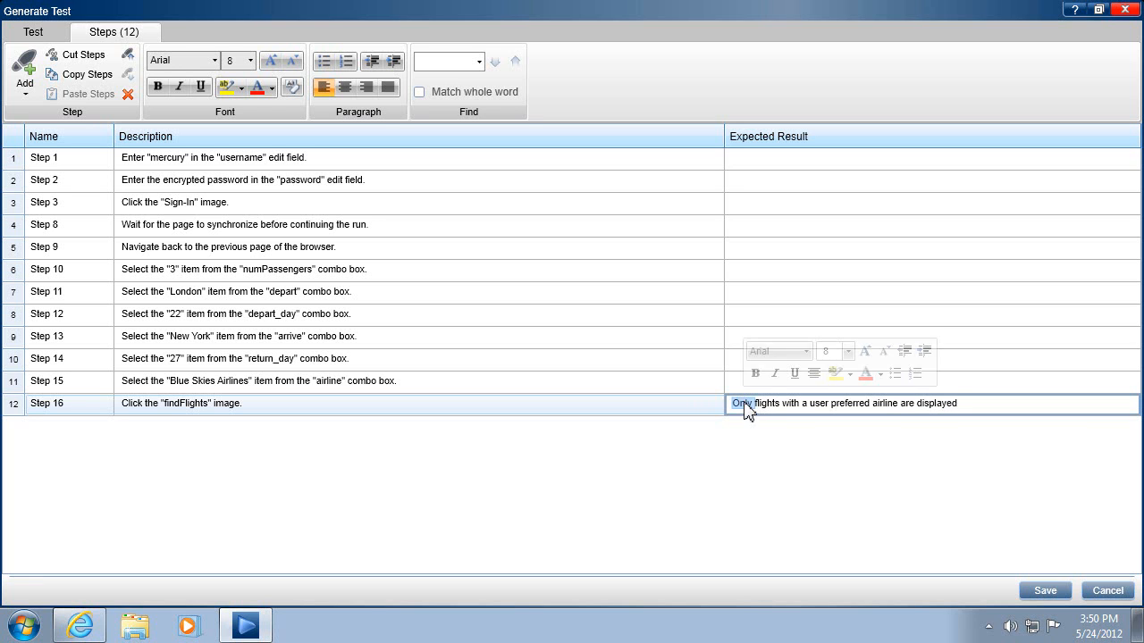
click(794, 372)
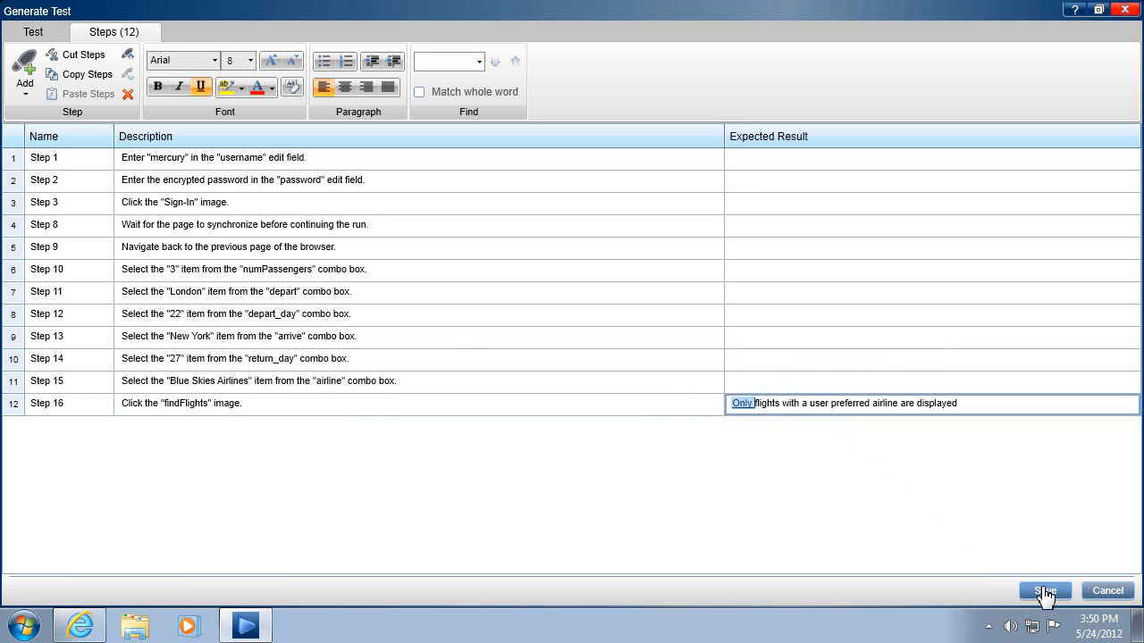
Save the generated test in the DemoTours folder under the name "Find a flight with a user preferred airline".
click(1042, 592)
double_click(378, 465)
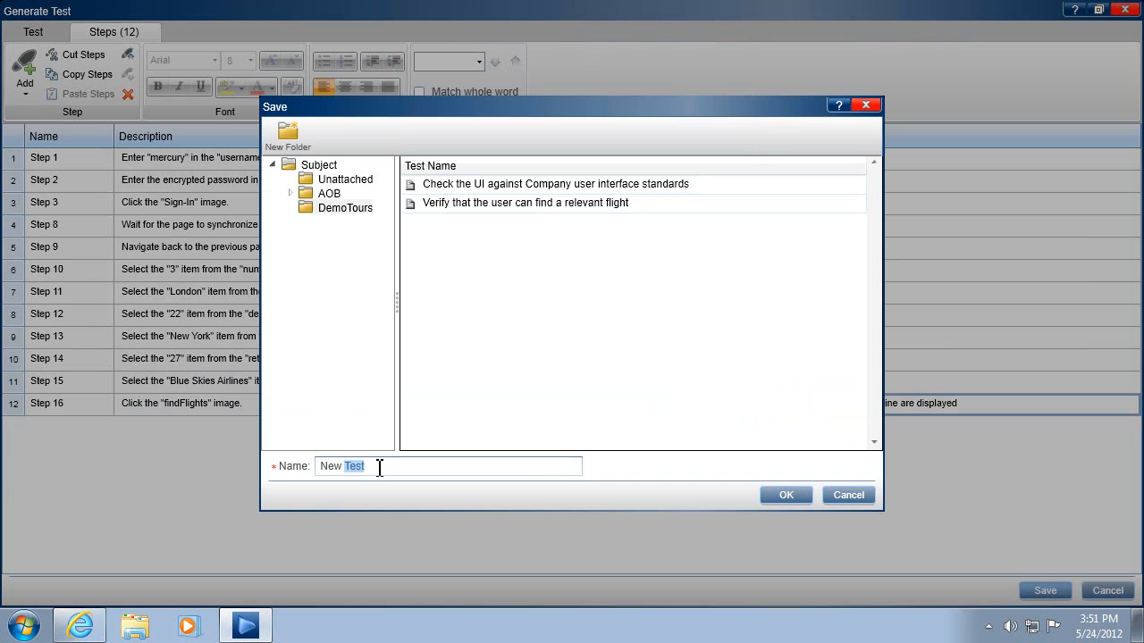
drag(378, 465, 304, 475)
text(Fl)
text(nd a flight)
text( with a user p)
text(referred)
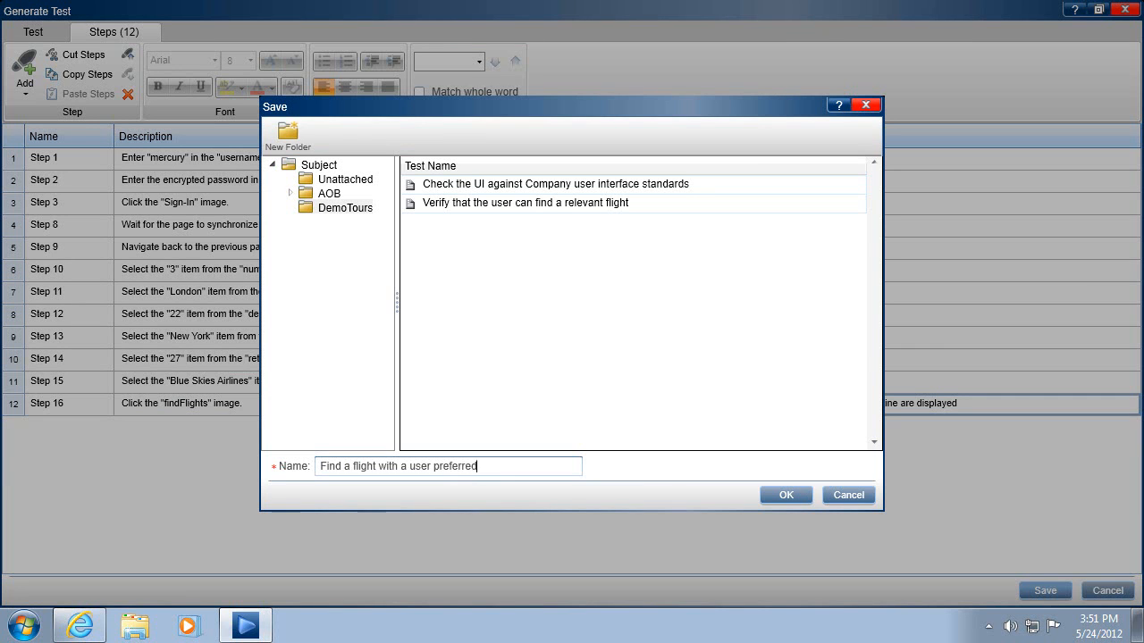
text( airline)
click(782, 497)
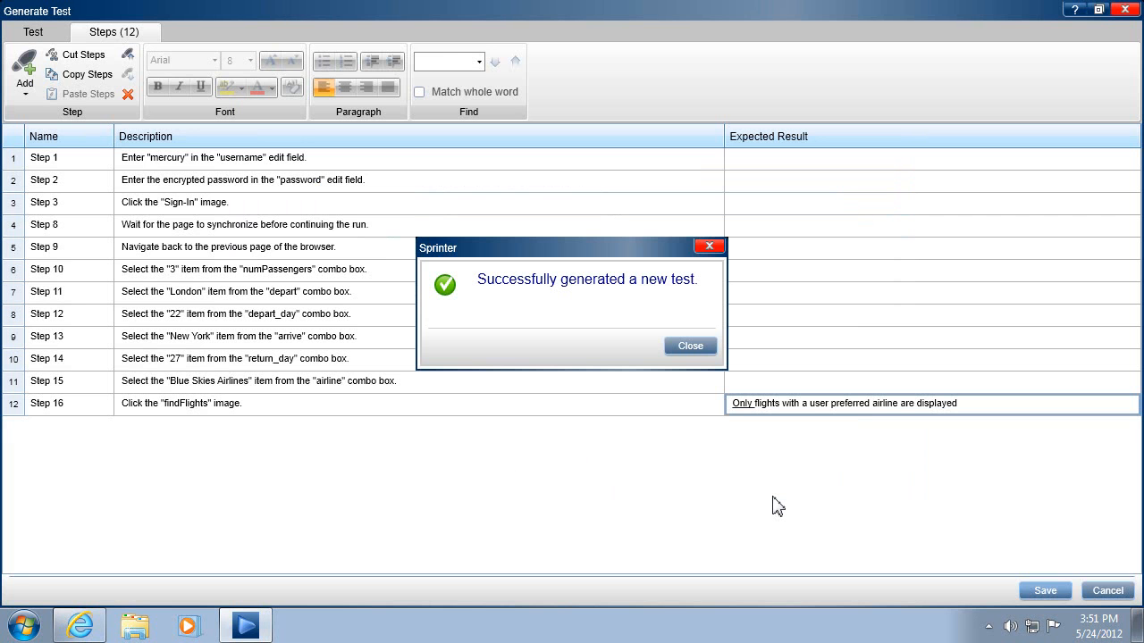